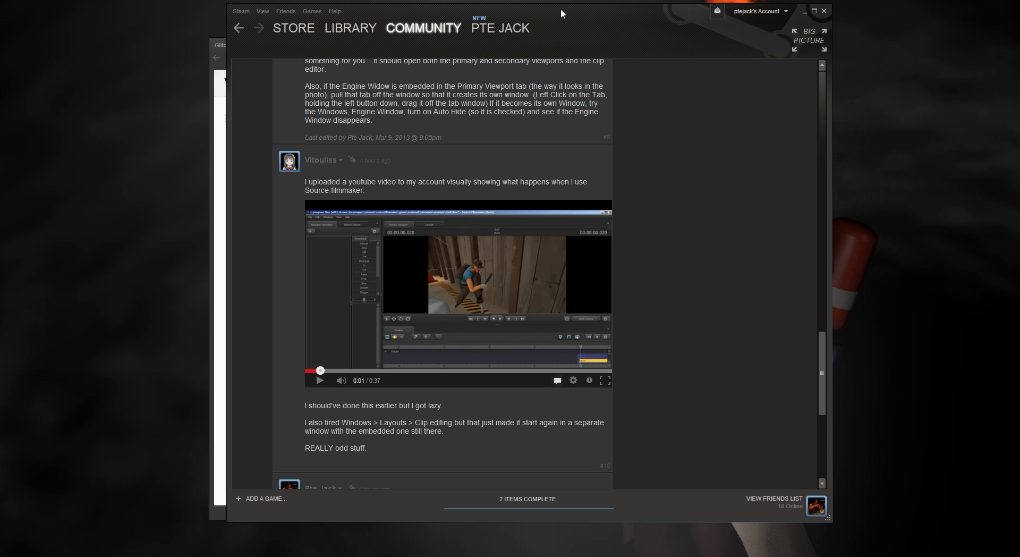
Step: Drag the Steam window to the right to uncover the YouTube video window behind it
{"action": "left_click_drag", "start_coordinate": [560, 9], "coordinate": [886, 28]}
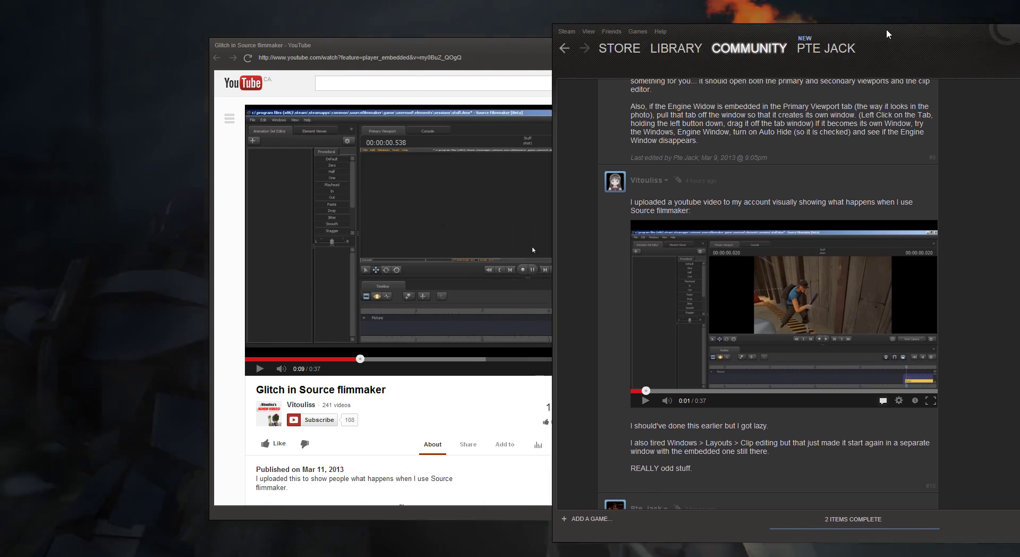
Step: Move the YouTube window up-left and play the 'Glitch in Source flimmaker' video full screen
{"action": "left_click", "coordinate": [512, 48]}
{"action": "left_click_drag", "start_coordinate": [502, 46], "coordinate": [345, 23]}
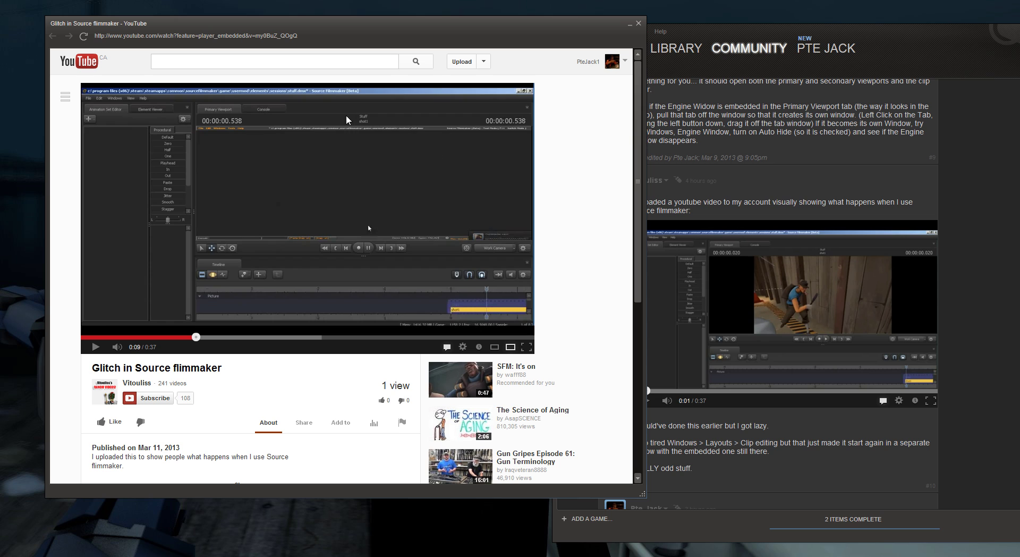
{"action": "left_click", "coordinate": [525, 348]}
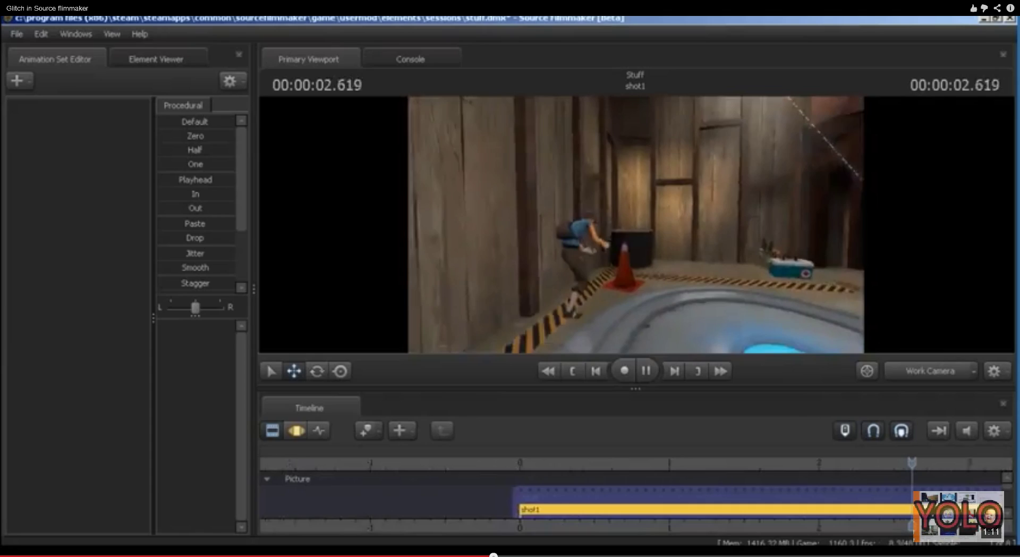
Step: Pause the video at 0:09 on the blank viewport, exit full screen, and return to Steam
{"action": "left_click_drag", "start_coordinate": [493, 554], "coordinate": [496, 554]}
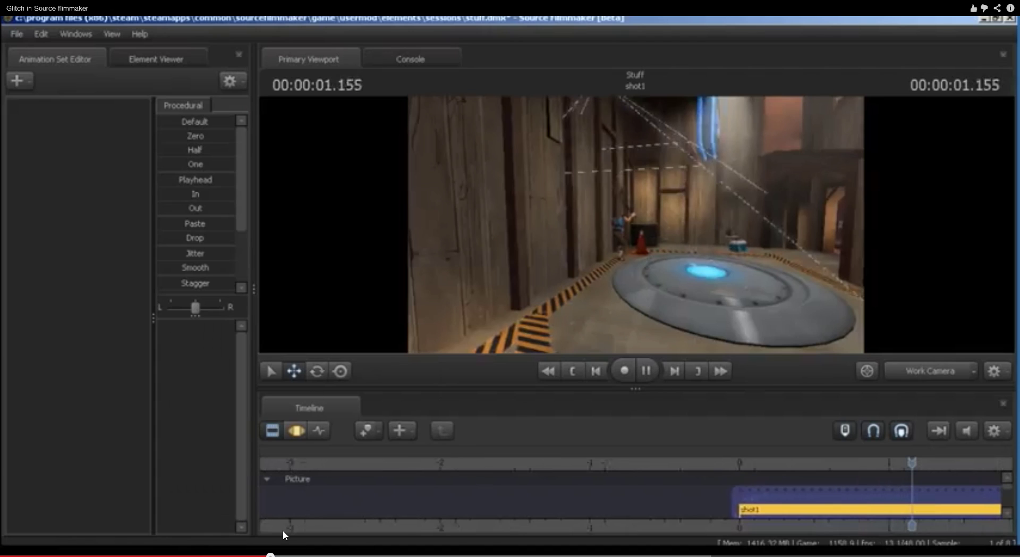
{"action": "left_click", "coordinate": [261, 554]}
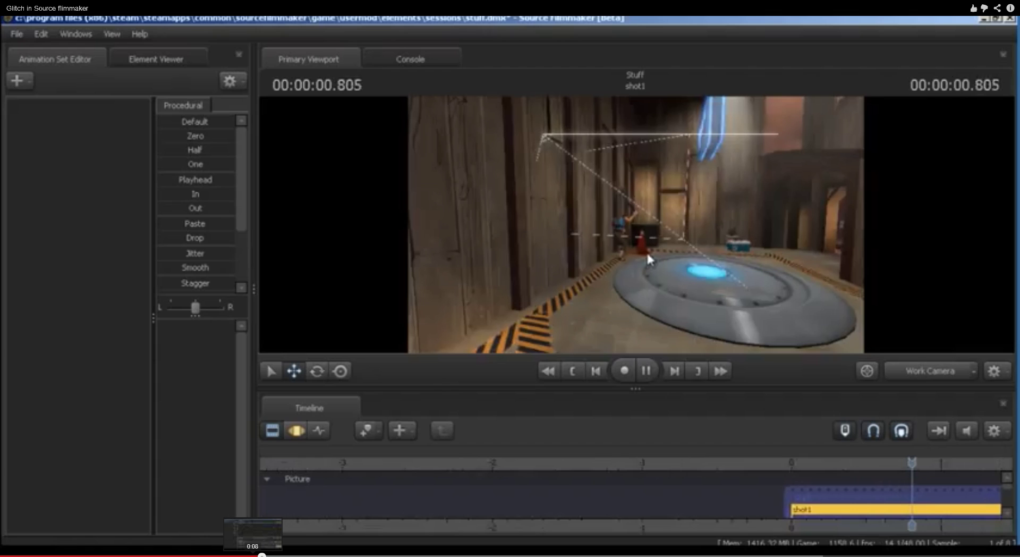
{"action": "left_click", "coordinate": [253, 555]}
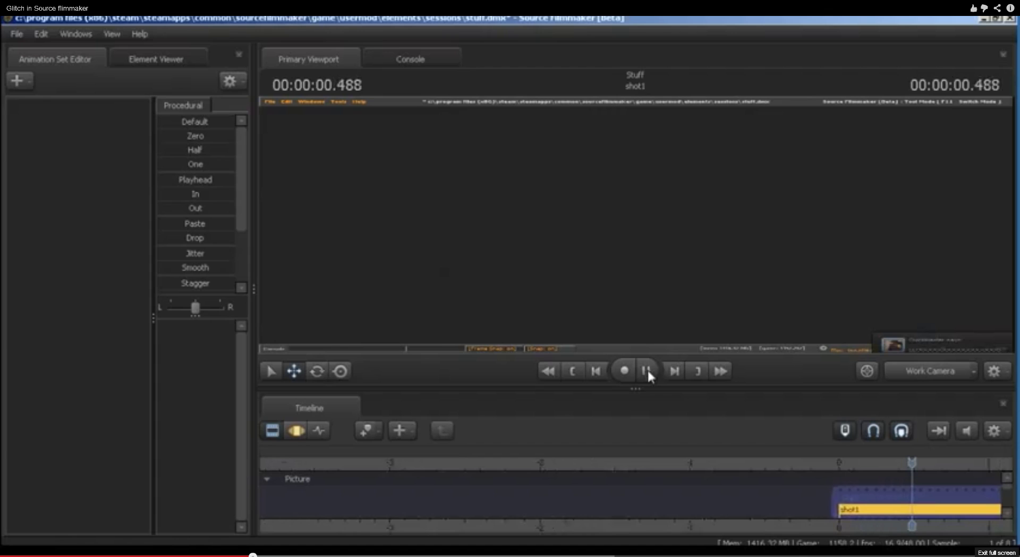
{"action": "key", "text": "Escape"}
{"action": "left_click", "coordinate": [738, 32]}
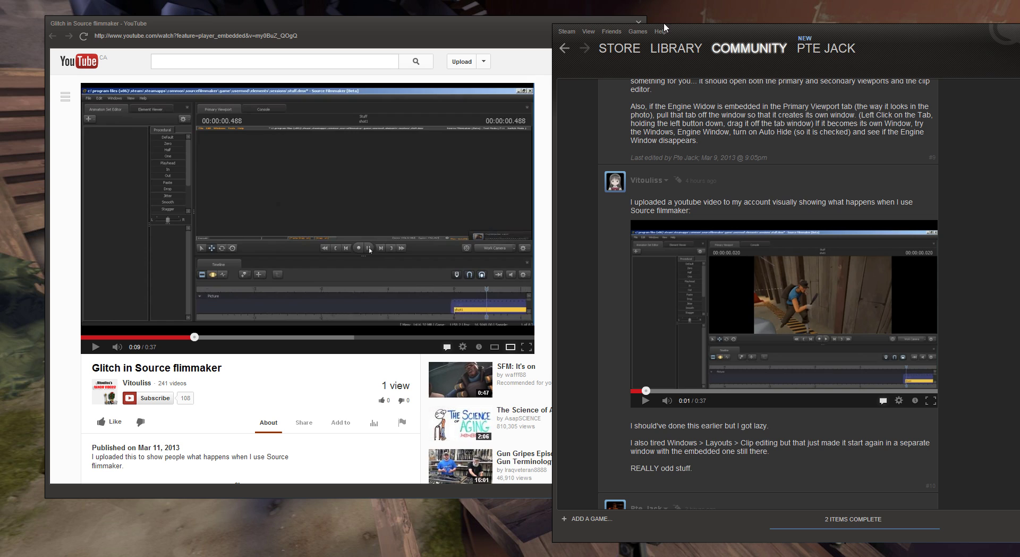
Step: Show Source Filmmaker's Local Files properties in the Steam library, reporting 12623 MB on C
{"action": "left_click_drag", "start_coordinate": [693, 29], "coordinate": [391, 20]}
{"action": "left_click", "coordinate": [337, 22]}
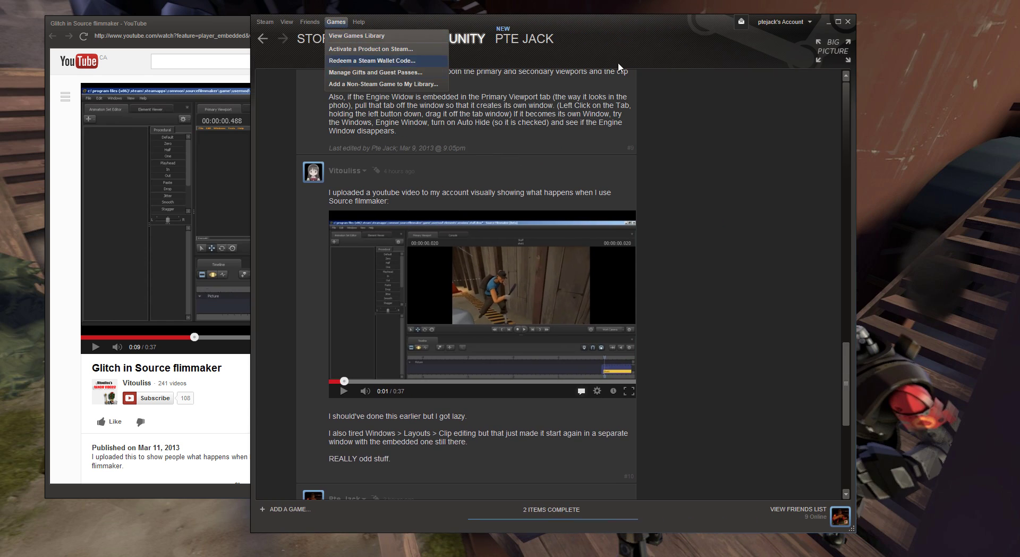
{"action": "left_click", "coordinate": [386, 53]}
{"action": "left_click", "coordinate": [379, 39]}
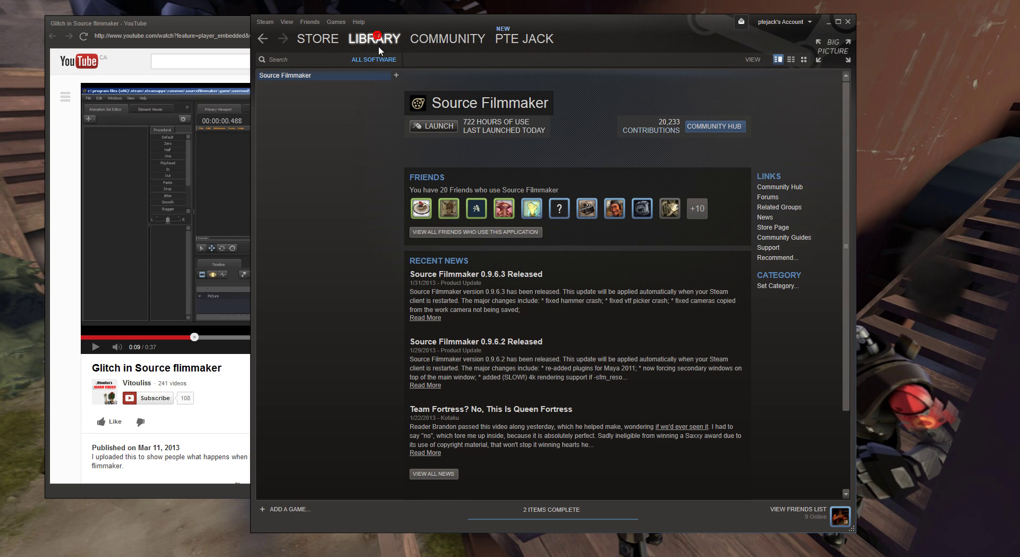
{"action": "right_click", "coordinate": [285, 74]}
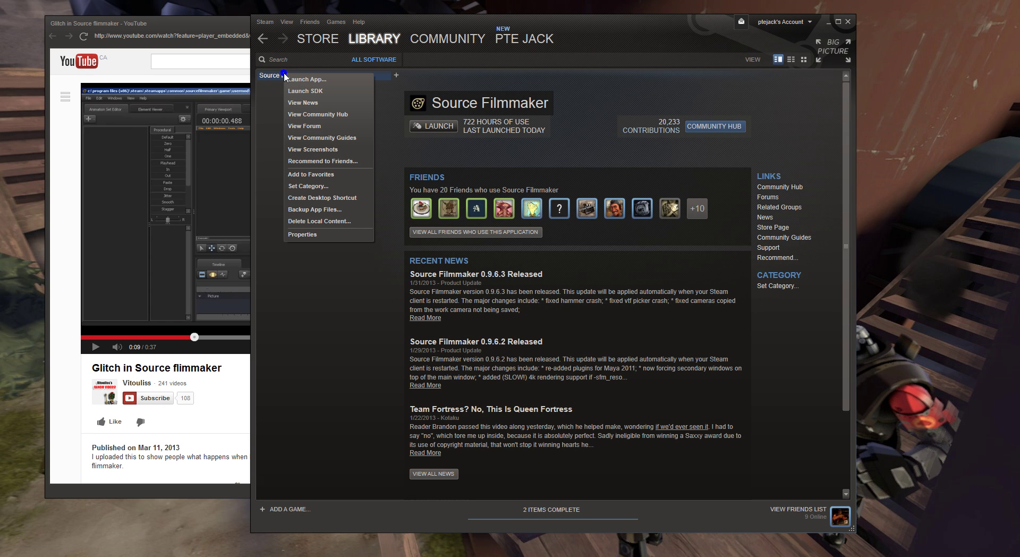
{"action": "left_click", "coordinate": [321, 234]}
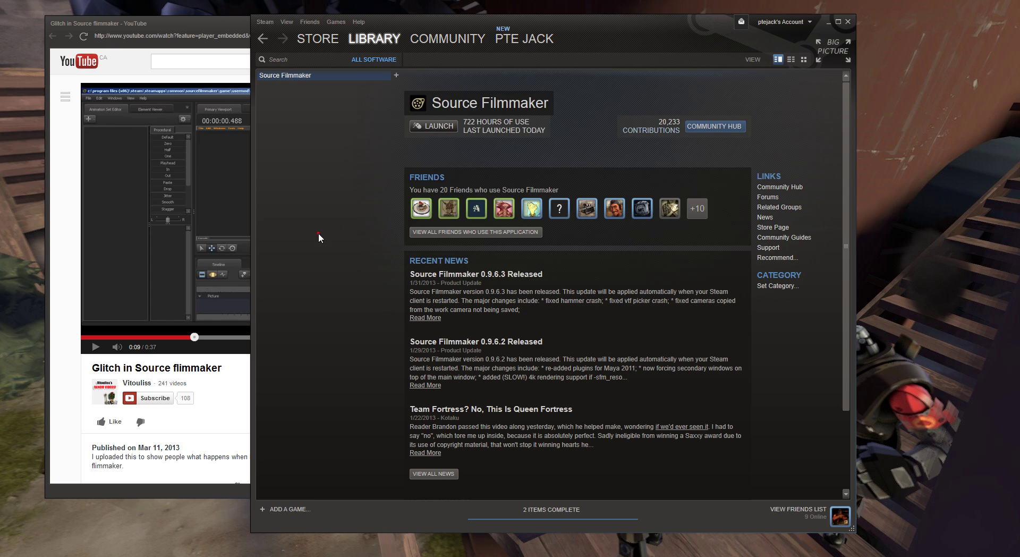
{"action": "left_click", "coordinate": [568, 93]}
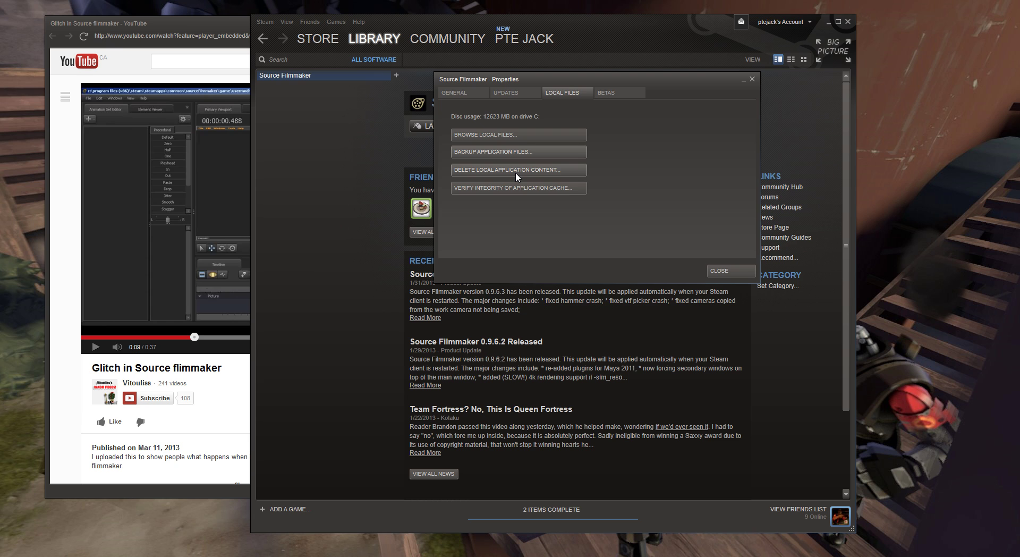
Step: Launch Source Filmmaker from Steam's jump list and create the new session session1
{"action": "left_click", "coordinate": [828, 21]}
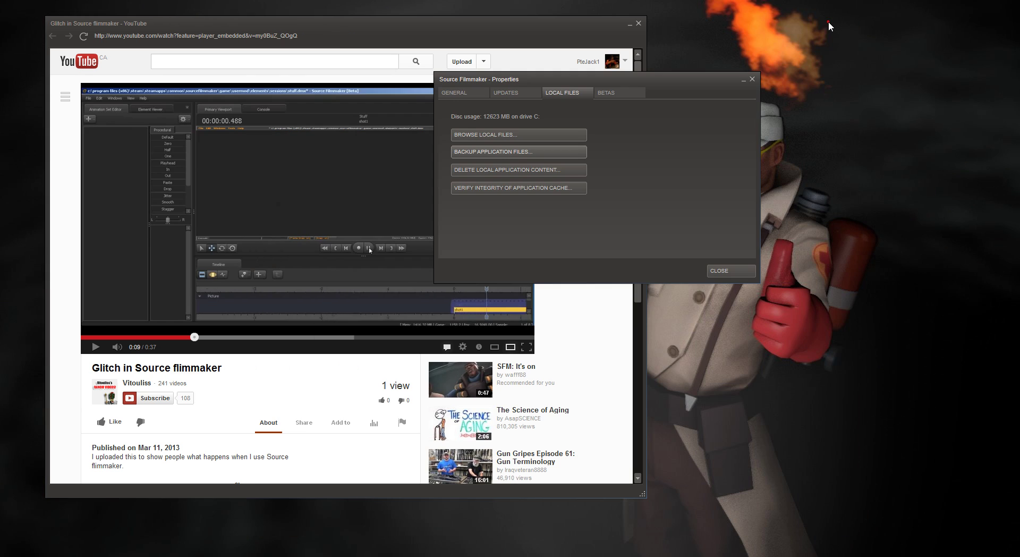
{"action": "left_click", "coordinate": [729, 270]}
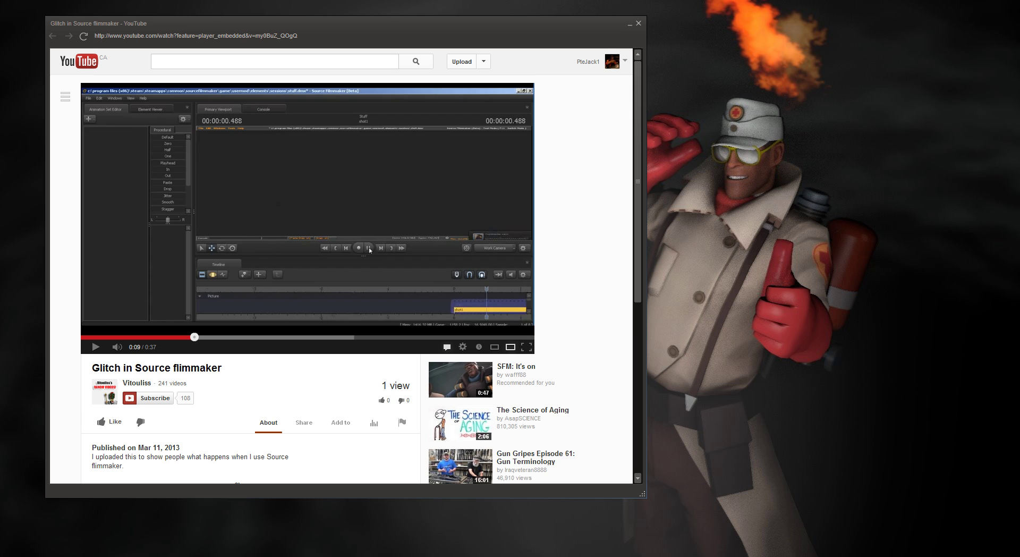
{"action": "right_click", "coordinate": [585, 554]}
{"action": "left_click", "coordinate": [525, 350]}
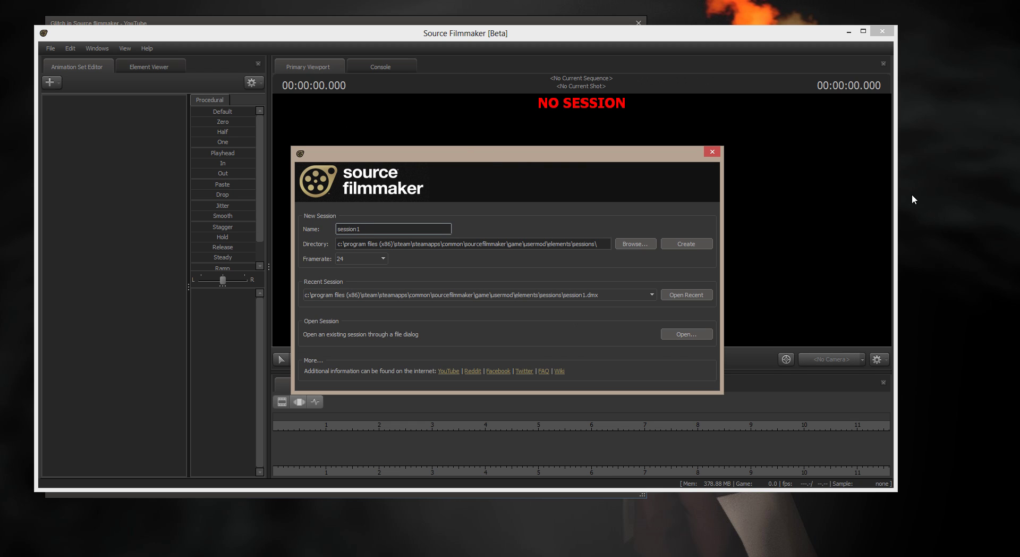
{"action": "left_click", "coordinate": [687, 244]}
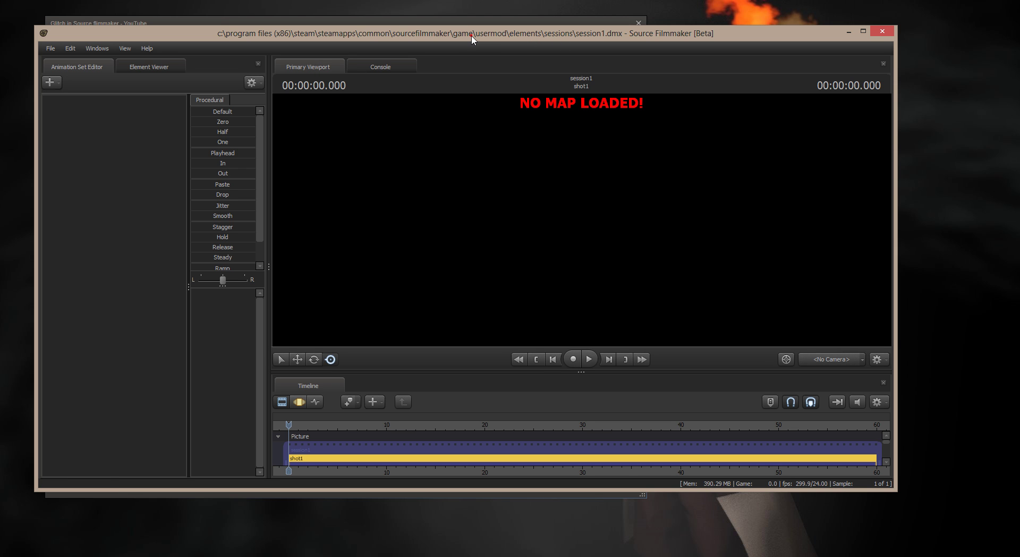
Step: Separate the main Source Filmmaker editor and engine windows by moving them down and right
{"action": "left_click_drag", "start_coordinate": [471, 37], "coordinate": [554, 141]}
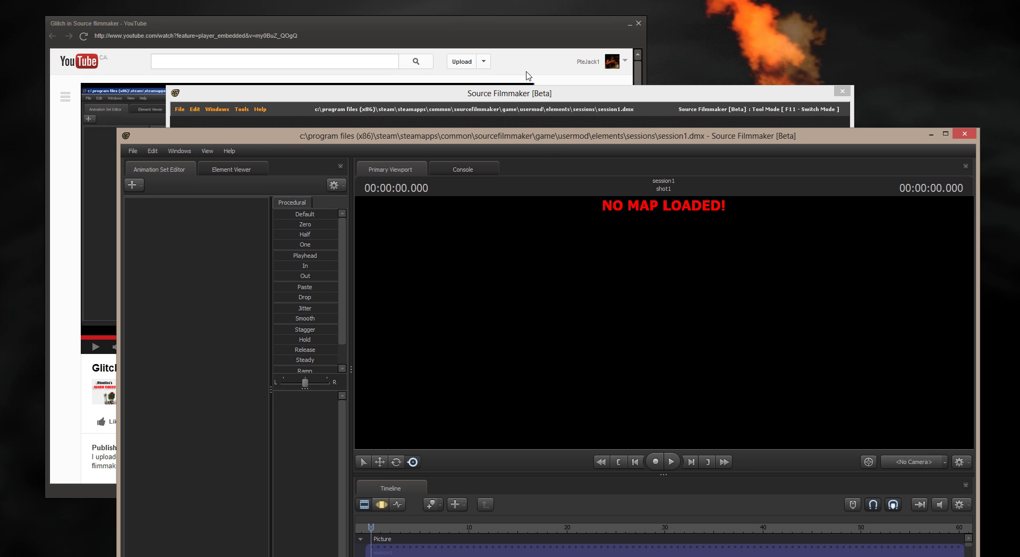
{"action": "left_click_drag", "start_coordinate": [530, 99], "coordinate": [568, 117]}
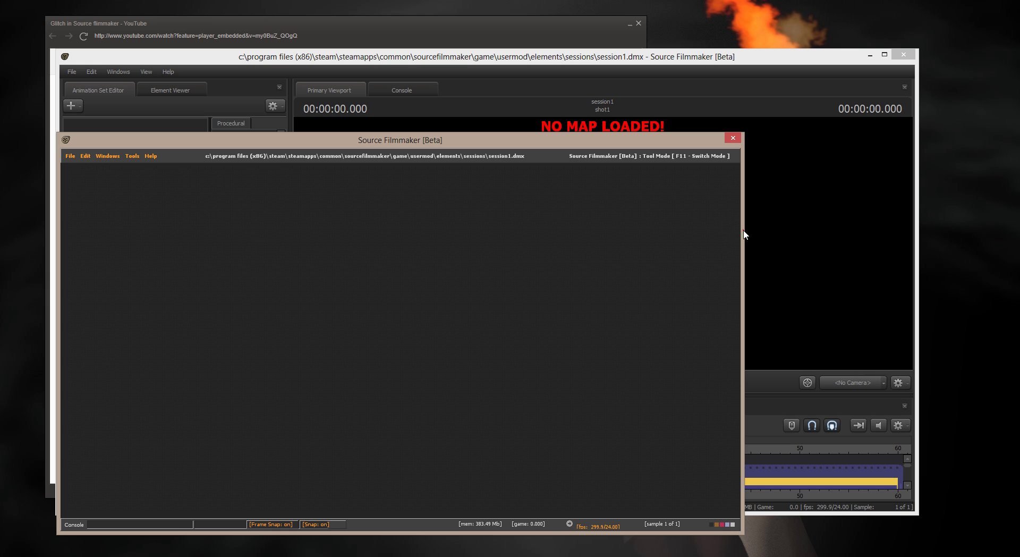
{"action": "left_click", "coordinate": [59, 254]}
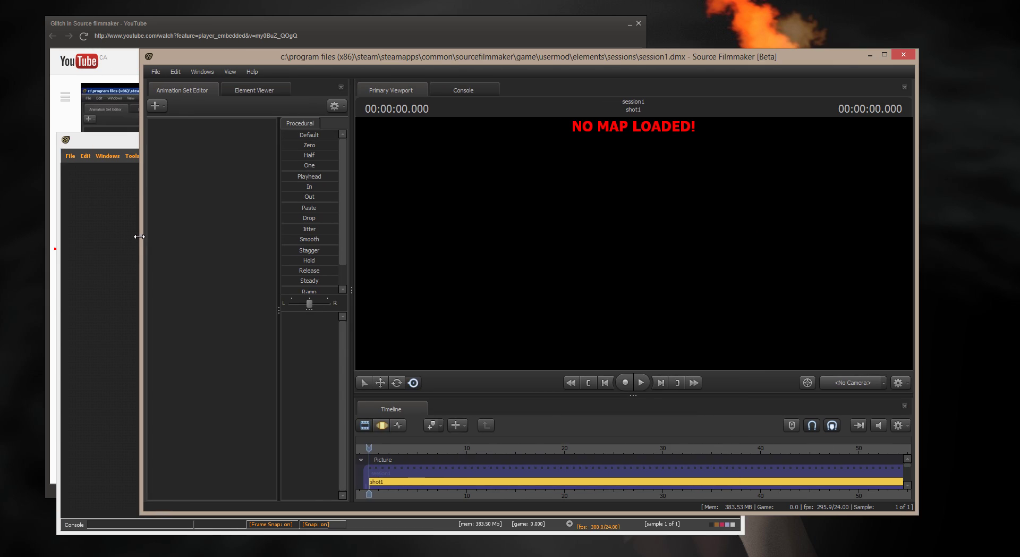
Step: Play the glitch video briefly, close YouTube, and bring the Tool Mode engine window forward
{"action": "left_click", "coordinate": [110, 133]}
{"action": "left_click", "coordinate": [110, 135]}
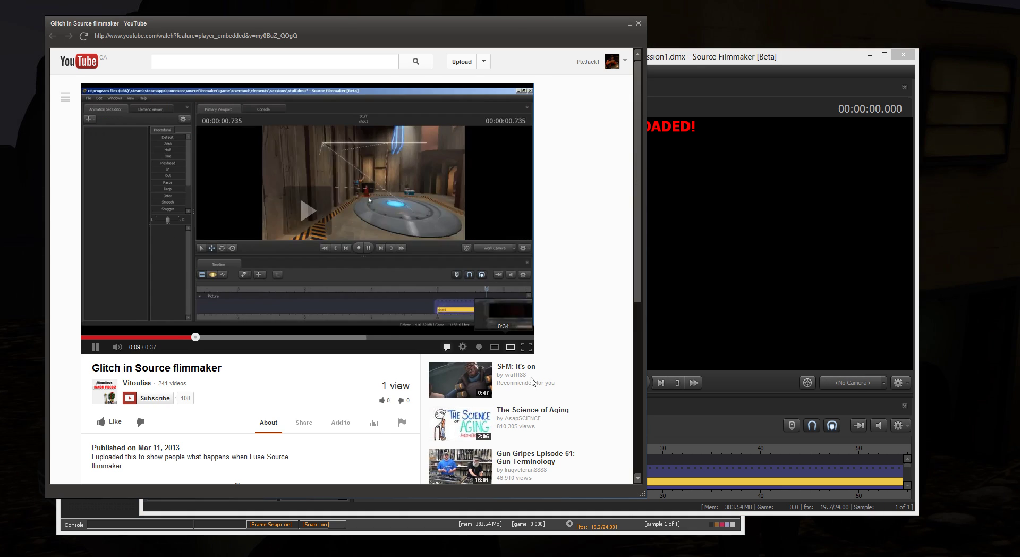
{"action": "left_click", "coordinate": [638, 24]}
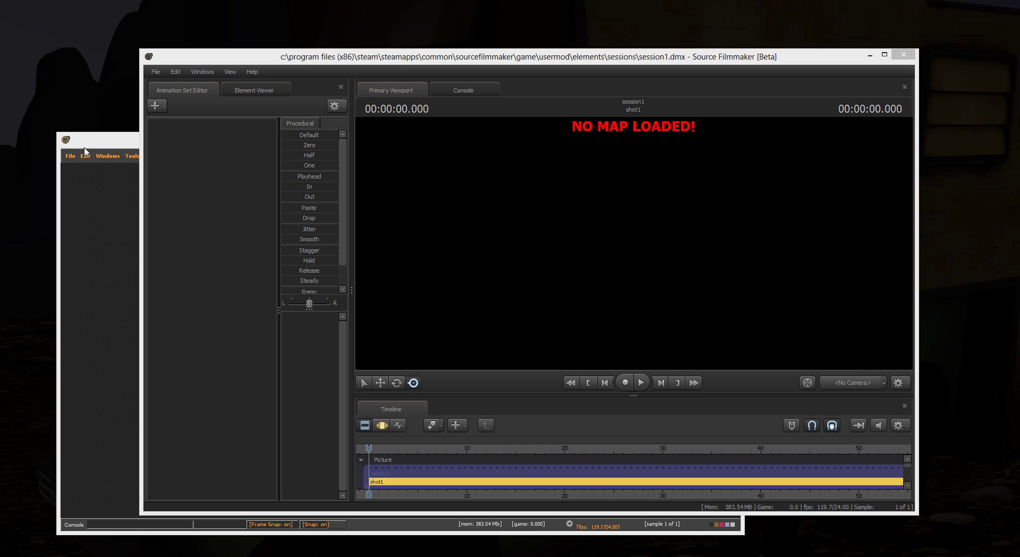
{"action": "left_click", "coordinate": [113, 143]}
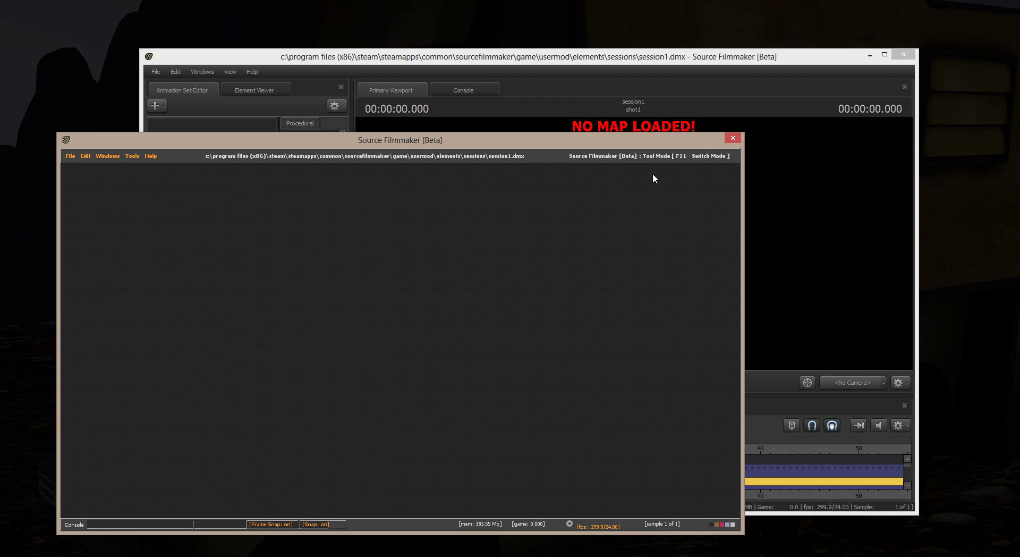
Step: Turn on Auto Hide Engine Window under Windows > Engine Window
{"action": "left_click_drag", "start_coordinate": [523, 140], "coordinate": [486, 132]}
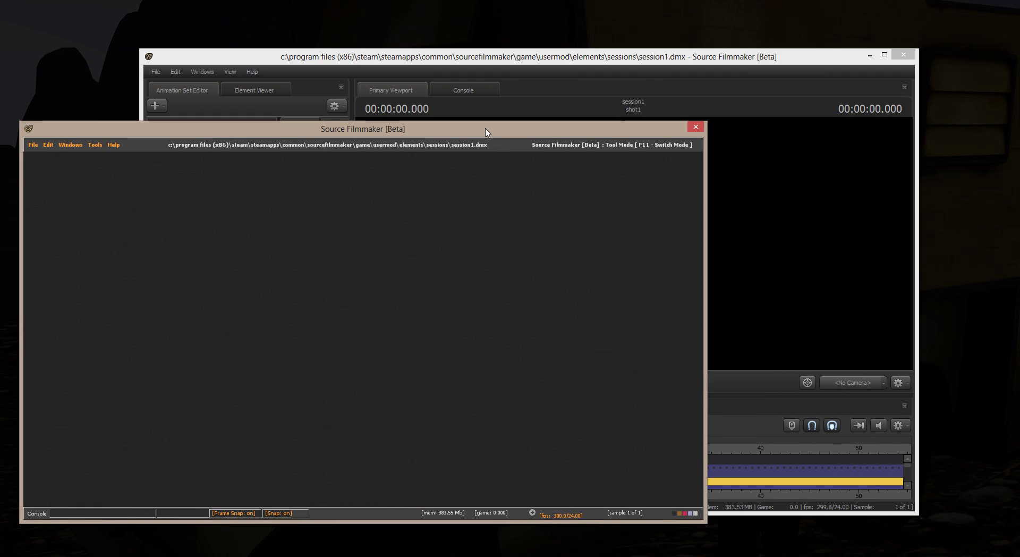
{"action": "left_click", "coordinate": [203, 72]}
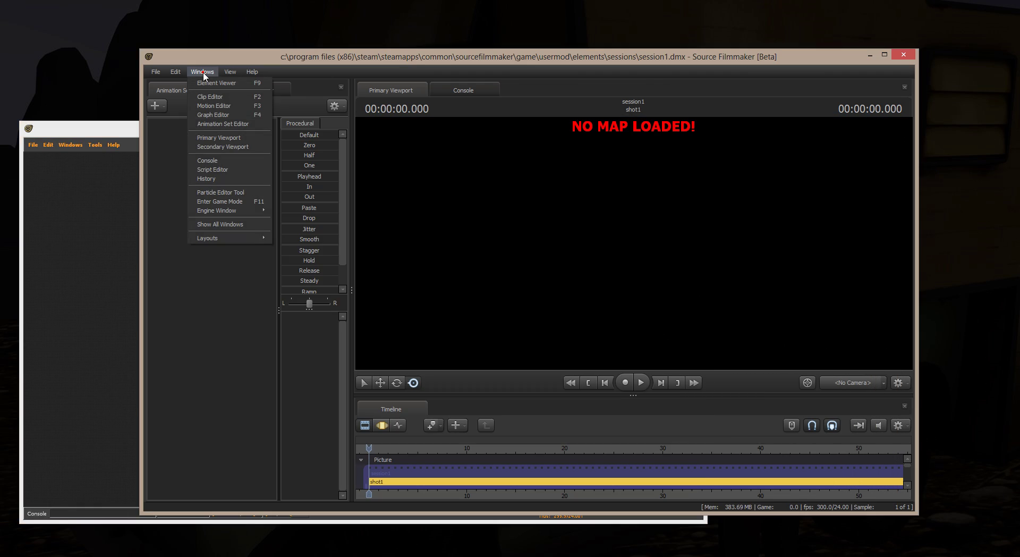
{"action": "mouse_move", "coordinate": [215, 213]}
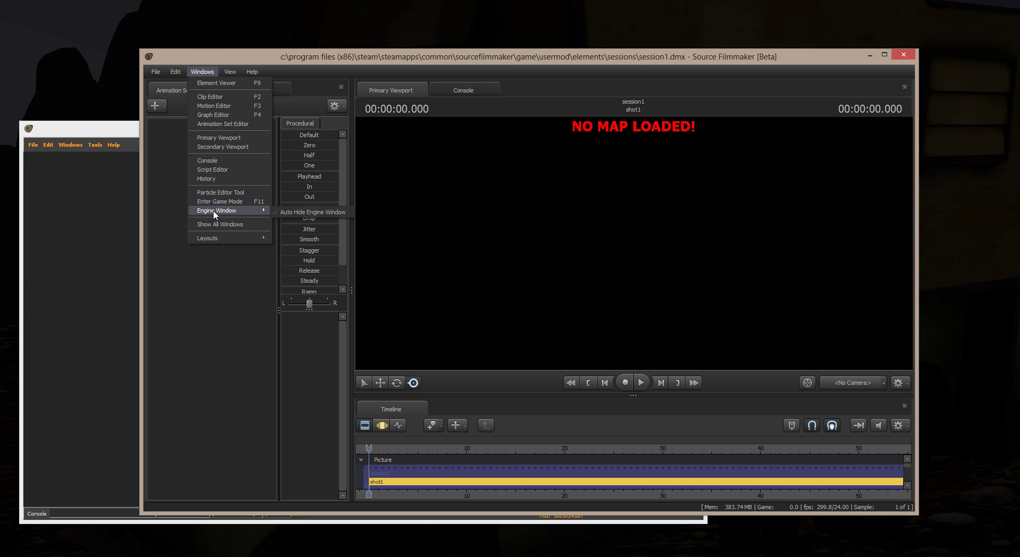
{"action": "left_click", "coordinate": [308, 212]}
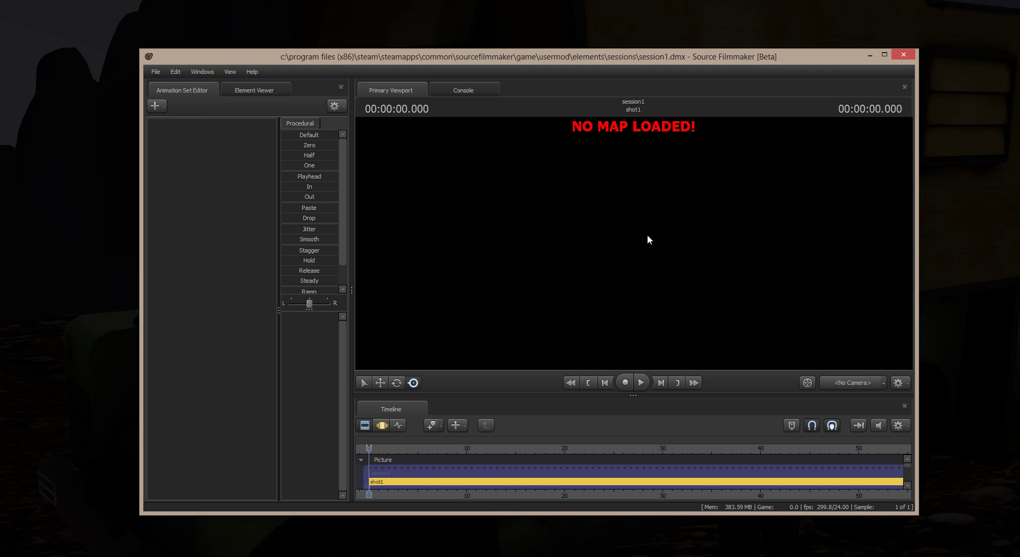
Step: Move the editor up-left, then undock the Primary Viewport into a floating window and close it
{"action": "left_click_drag", "start_coordinate": [411, 57], "coordinate": [339, 28]}
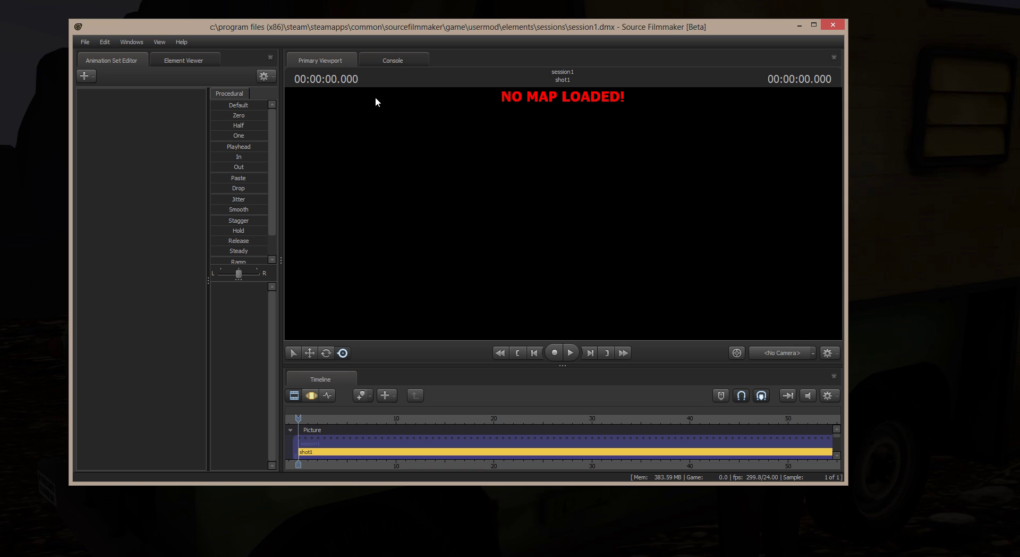
{"action": "left_click_drag", "start_coordinate": [322, 60], "coordinate": [584, 151]}
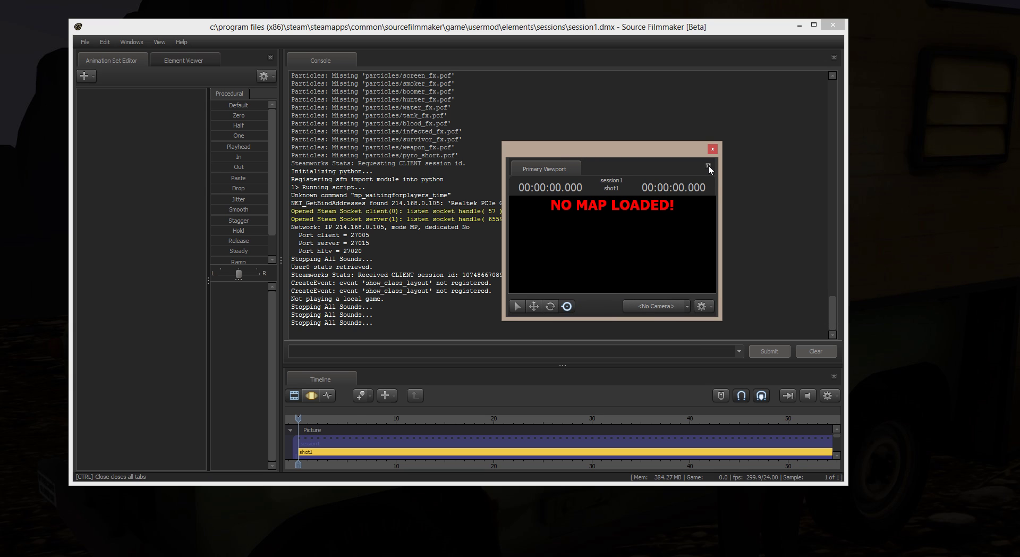
{"action": "left_click", "coordinate": [712, 149]}
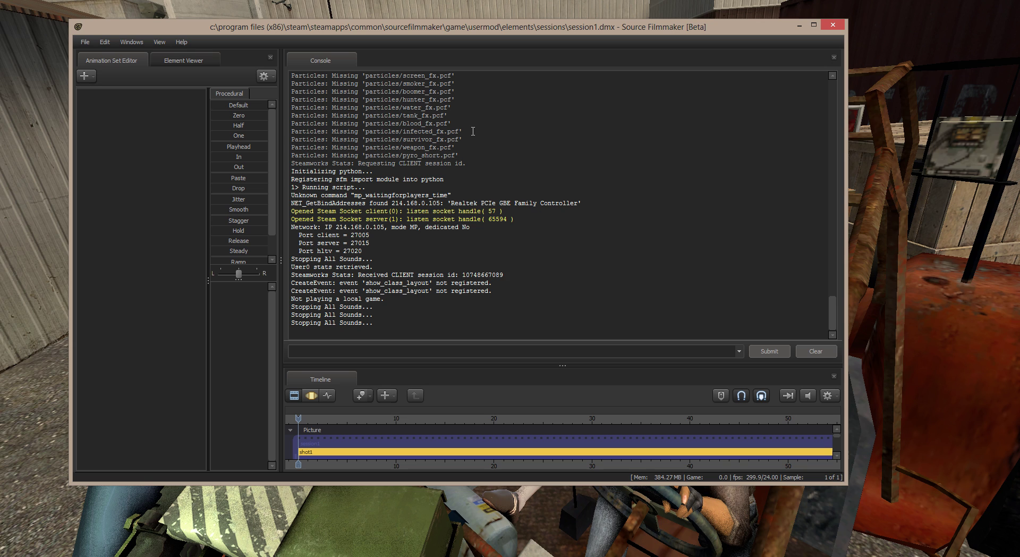
Step: Reopen the Primary Viewport from the Windows menu and dock it beside the Console
{"action": "left_click", "coordinate": [141, 45]}
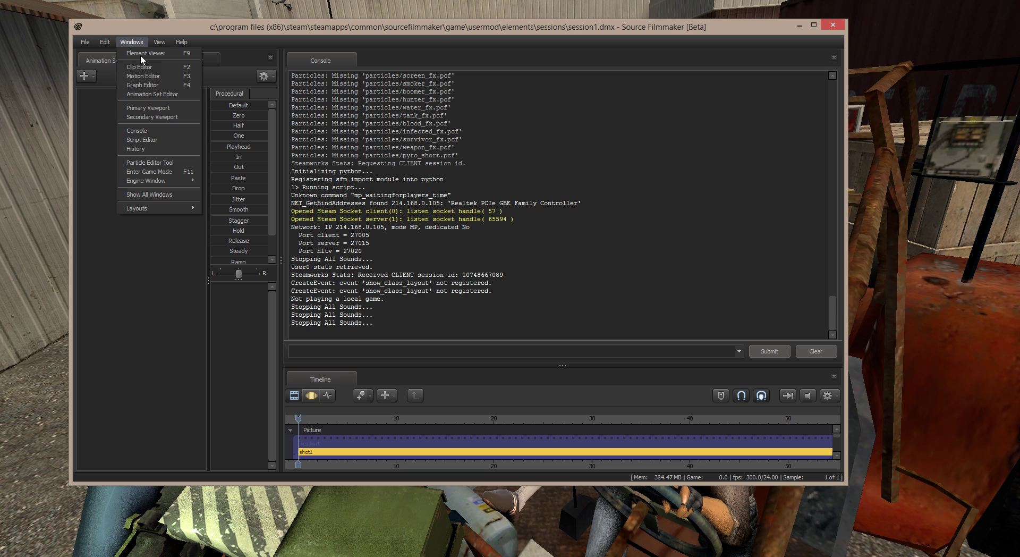
{"action": "left_click", "coordinate": [152, 109]}
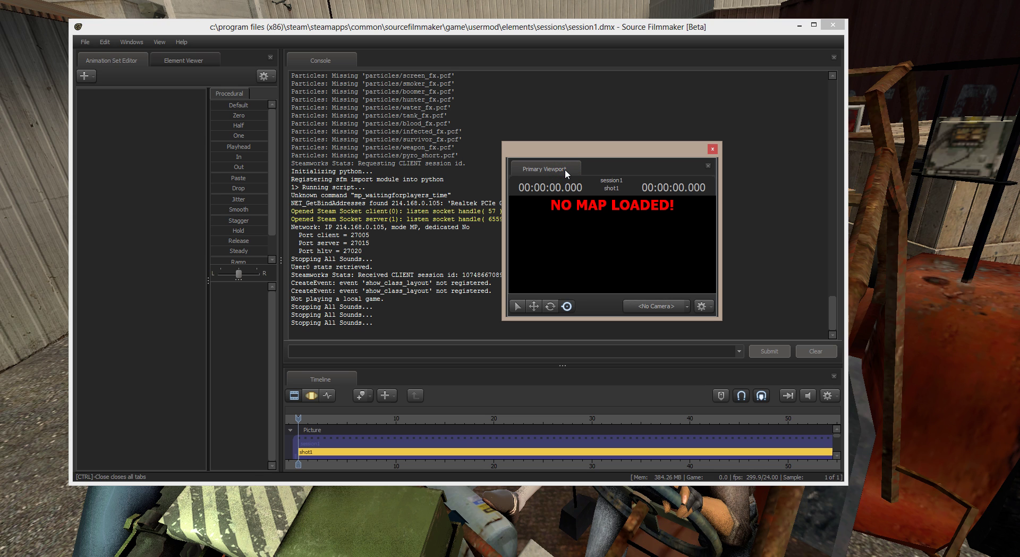
{"action": "left_click_drag", "start_coordinate": [566, 169], "coordinate": [336, 55]}
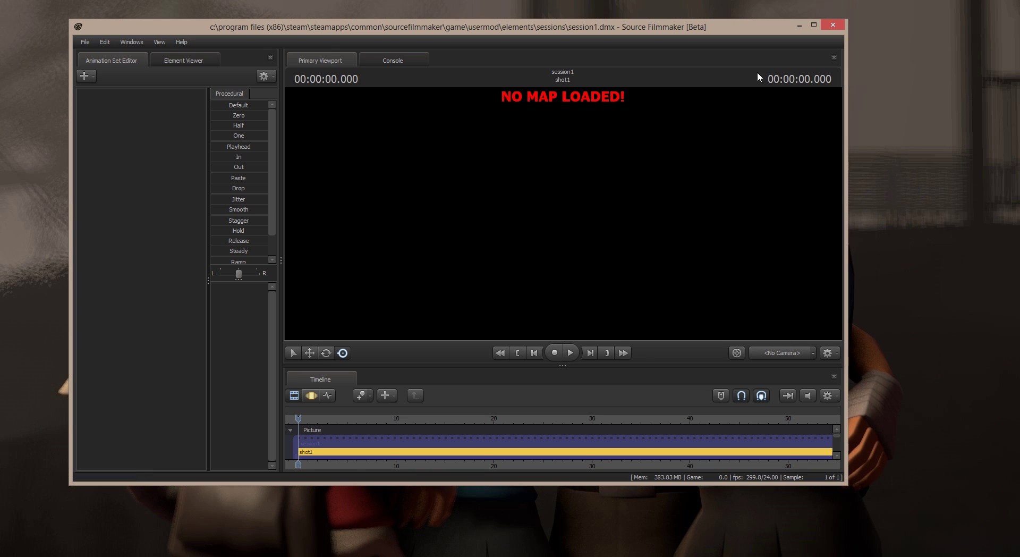
Step: Close the Animation Set Editor, Element Viewer, Primary Viewport, Console and Timeline panels
{"action": "left_click", "coordinate": [270, 57]}
{"action": "left_click", "coordinate": [270, 57]}
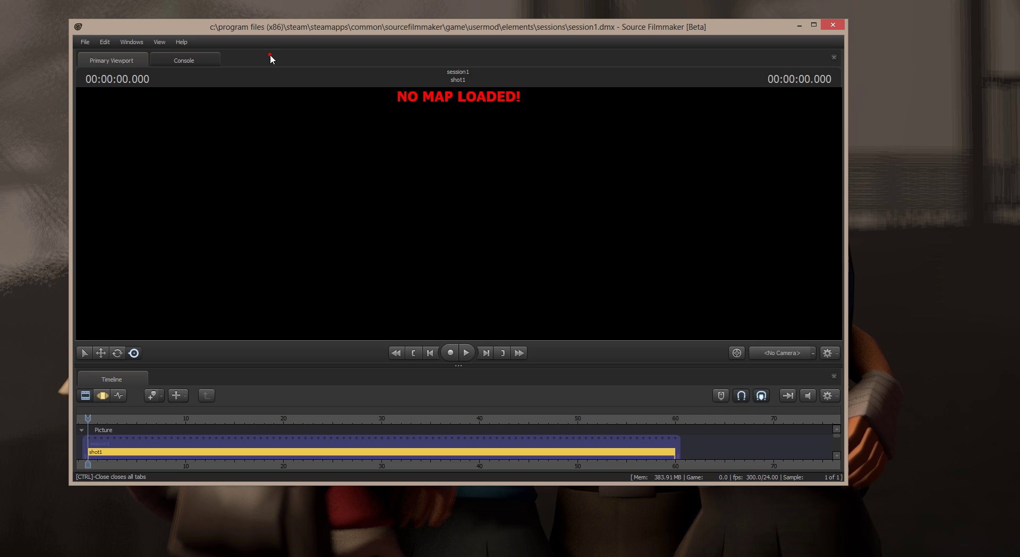
{"action": "left_click", "coordinate": [833, 56]}
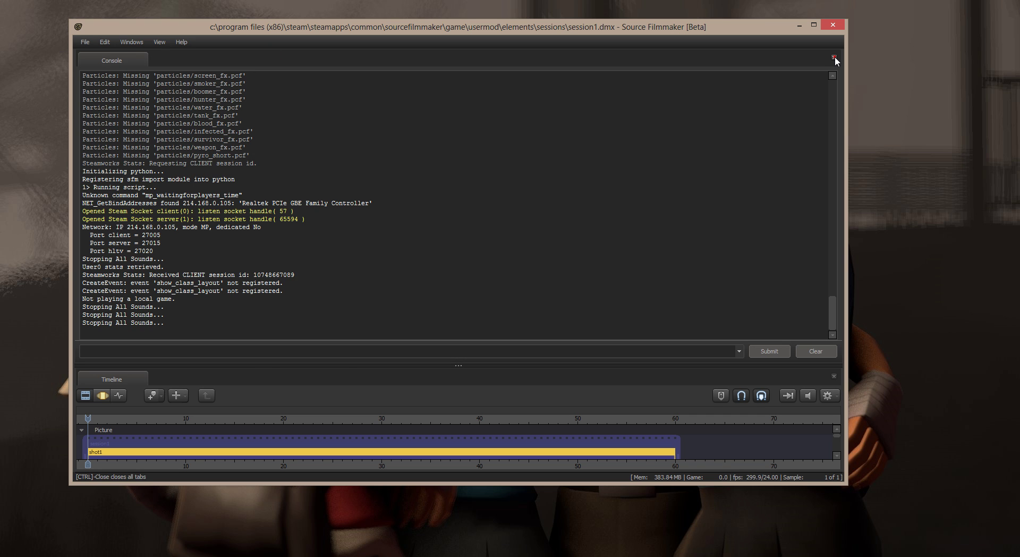
{"action": "left_click", "coordinate": [834, 57]}
{"action": "left_click", "coordinate": [834, 57]}
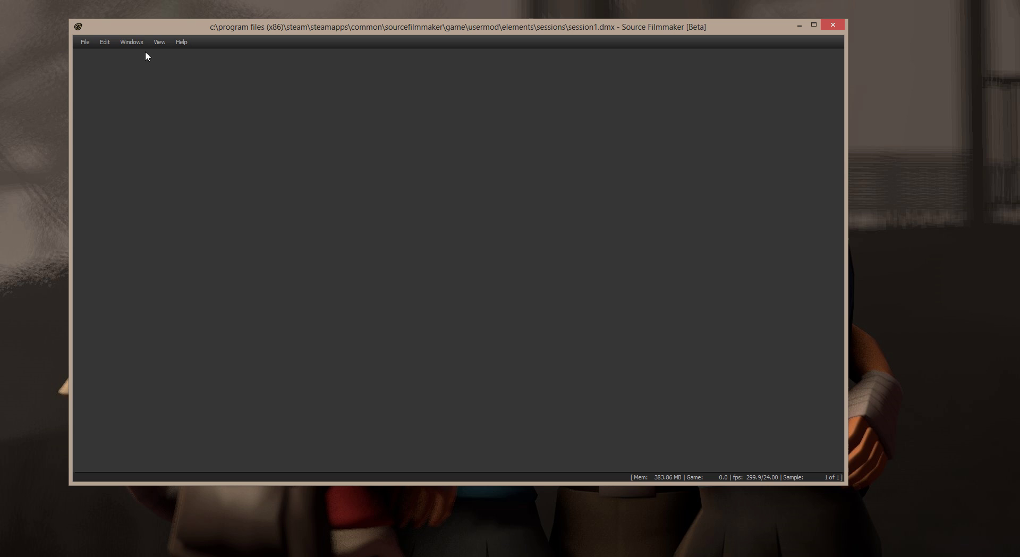
Step: Show the Element Viewer from the Windows menu and dock it to fill the whole main window
{"action": "left_click", "coordinate": [131, 43]}
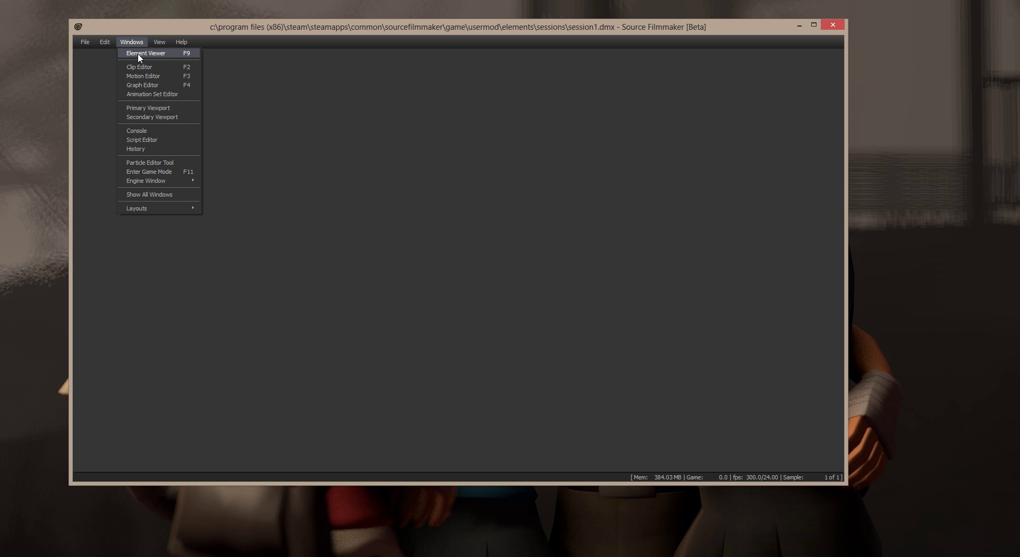
{"action": "left_click", "coordinate": [139, 55]}
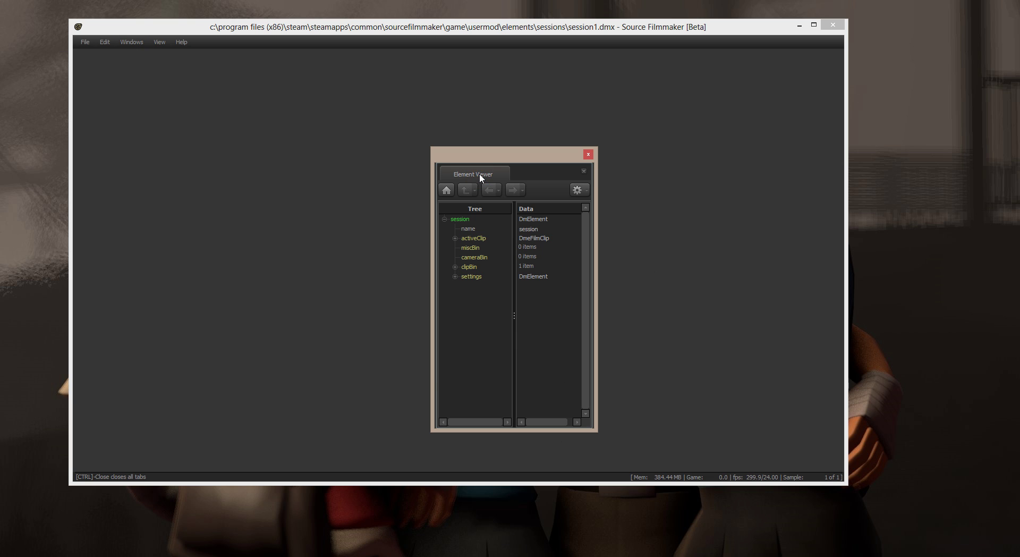
{"action": "left_click_drag", "start_coordinate": [480, 174], "coordinate": [747, 62]}
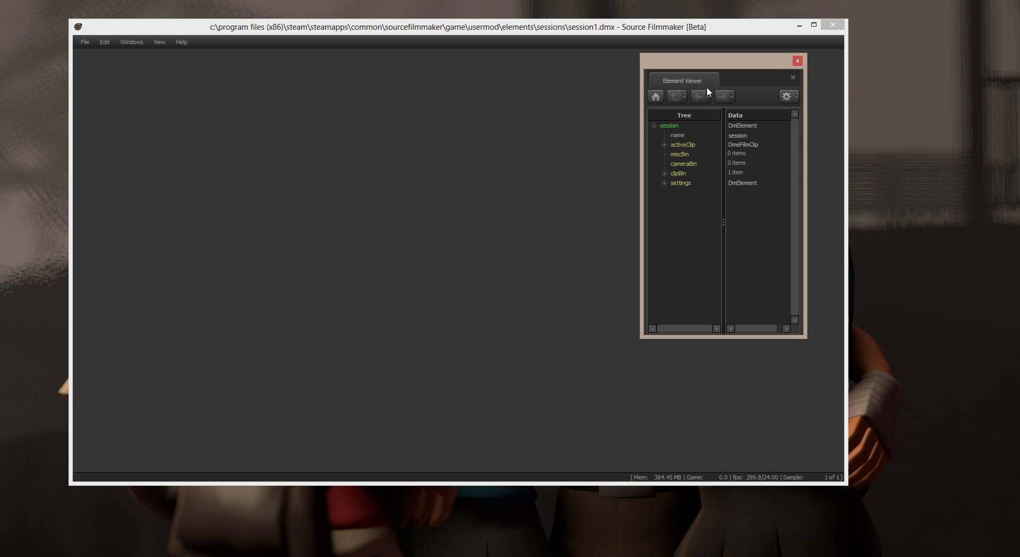
{"action": "left_click_drag", "start_coordinate": [695, 81], "coordinate": [517, 104]}
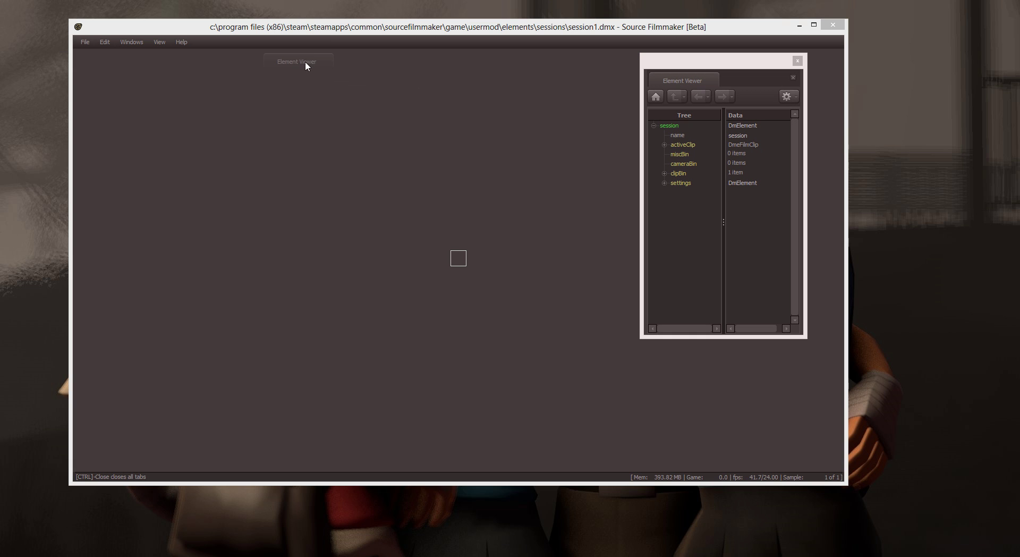
{"action": "left_click_drag", "start_coordinate": [269, 72], "coordinate": [460, 260]}
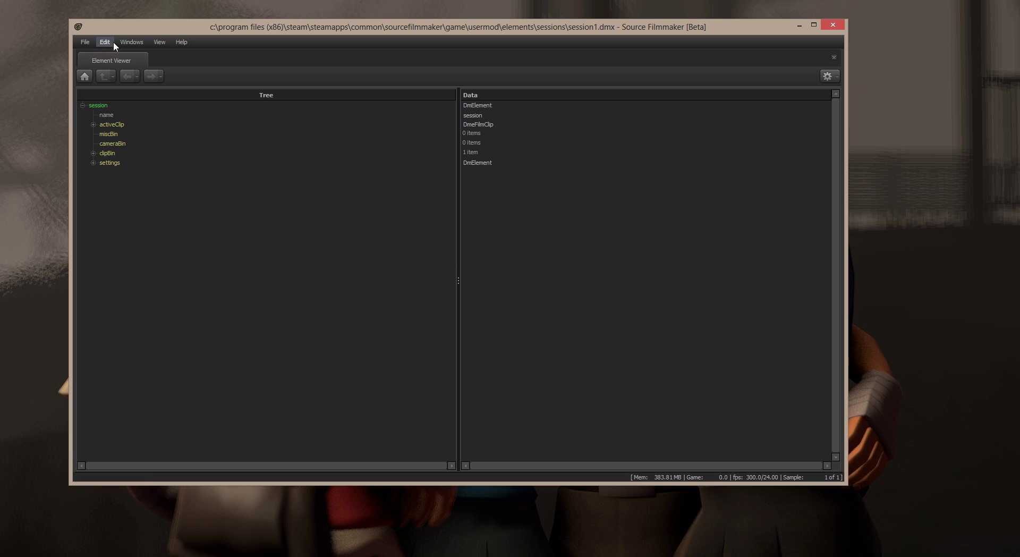
Step: Dock the Animation Set Editor as a tab beside the Element Viewer and widen its Procedural panel
{"action": "left_click", "coordinate": [130, 42]}
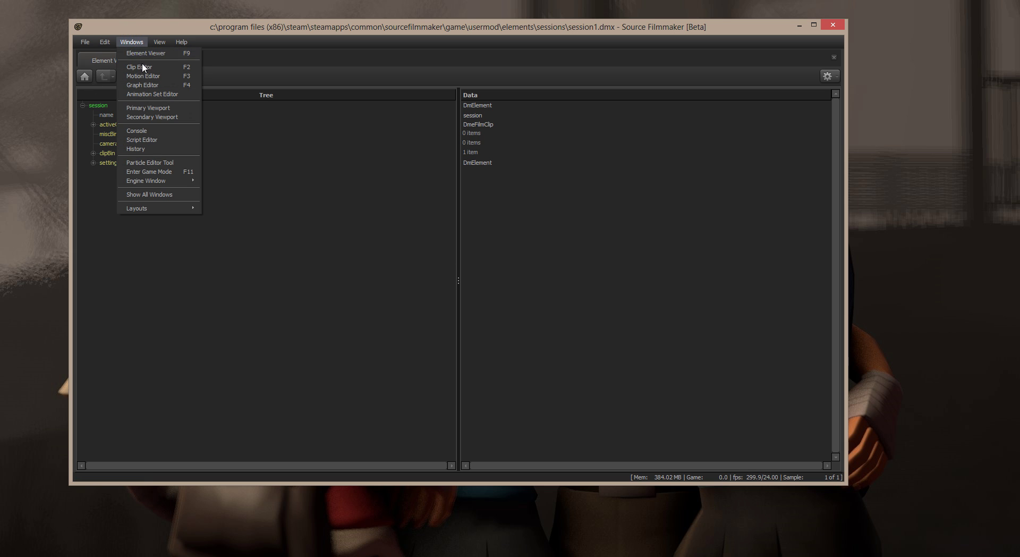
{"action": "left_click", "coordinate": [145, 95]}
{"action": "left_click_drag", "start_coordinate": [494, 155], "coordinate": [115, 61]}
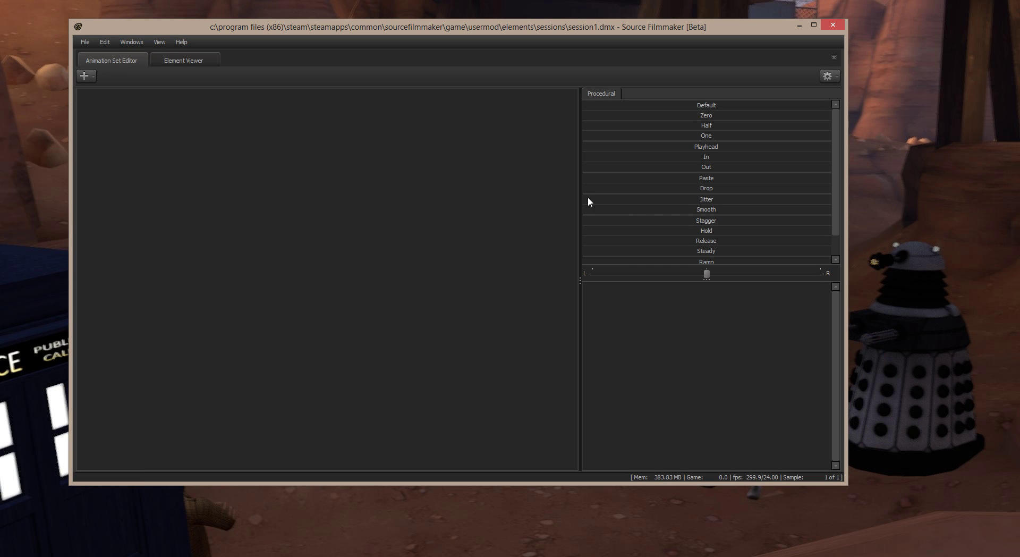
{"action": "left_click_drag", "start_coordinate": [581, 202], "coordinate": [288, 188]}
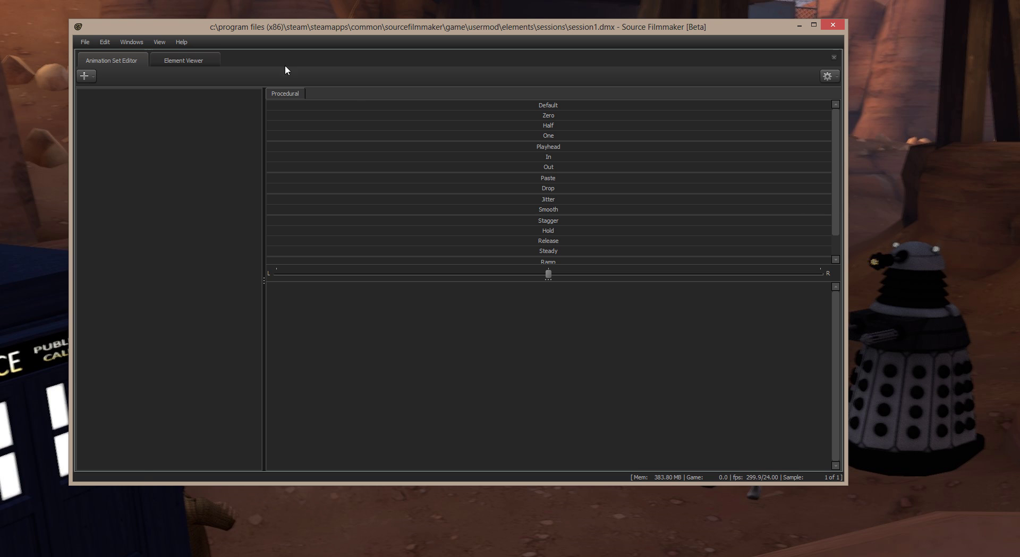
{"action": "left_click", "coordinate": [130, 43]}
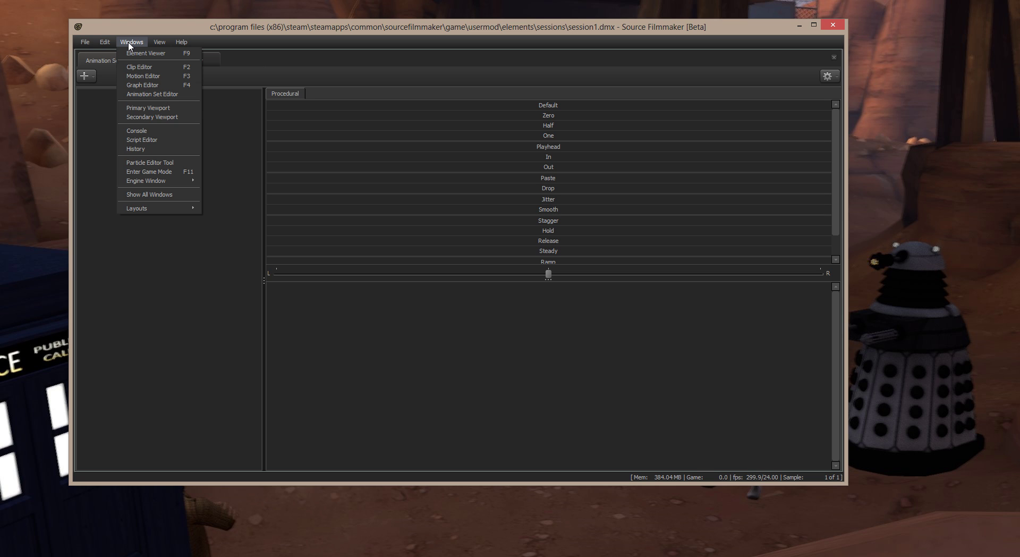
Step: Dock the Primary Viewport on the right side and widen it across most of the window
{"action": "left_click", "coordinate": [148, 108]}
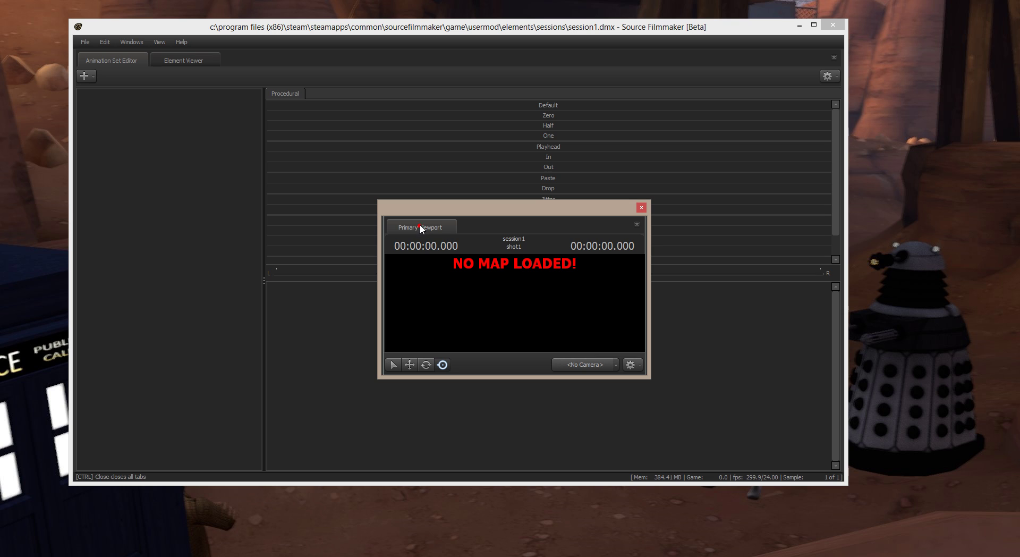
{"action": "left_click_drag", "start_coordinate": [420, 227], "coordinate": [466, 62]}
{"action": "left_click_drag", "start_coordinate": [466, 66], "coordinate": [819, 258]}
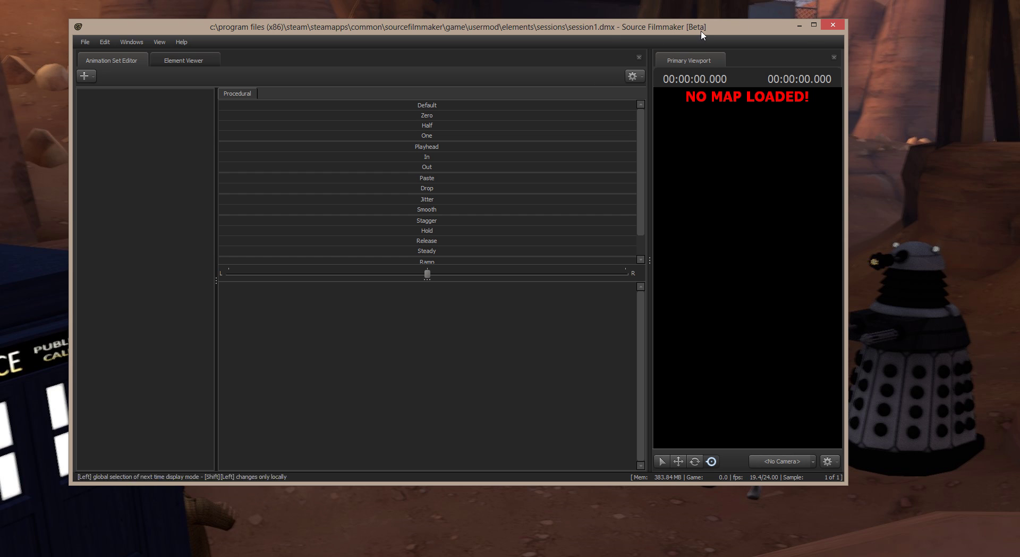
{"action": "left_click_drag", "start_coordinate": [648, 158], "coordinate": [276, 157]}
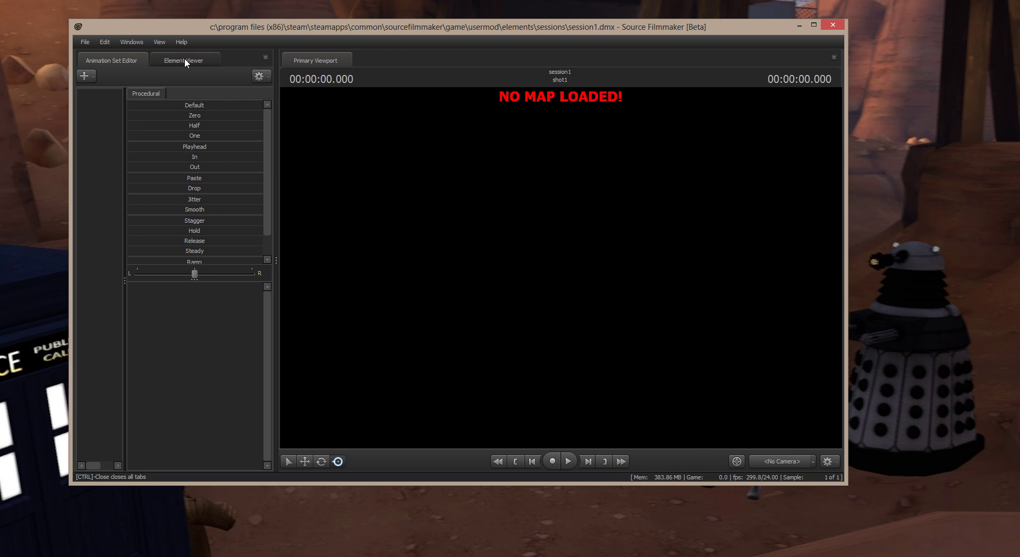
Step: Dock the Console as a tab beside the Primary Viewport and close the empty floating window
{"action": "left_click", "coordinate": [133, 42]}
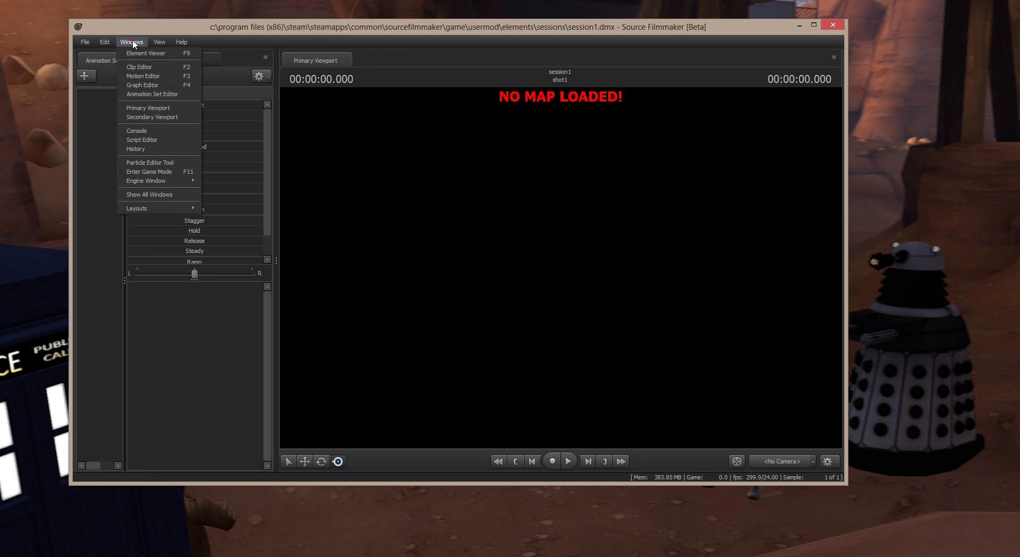
{"action": "left_click", "coordinate": [142, 130]}
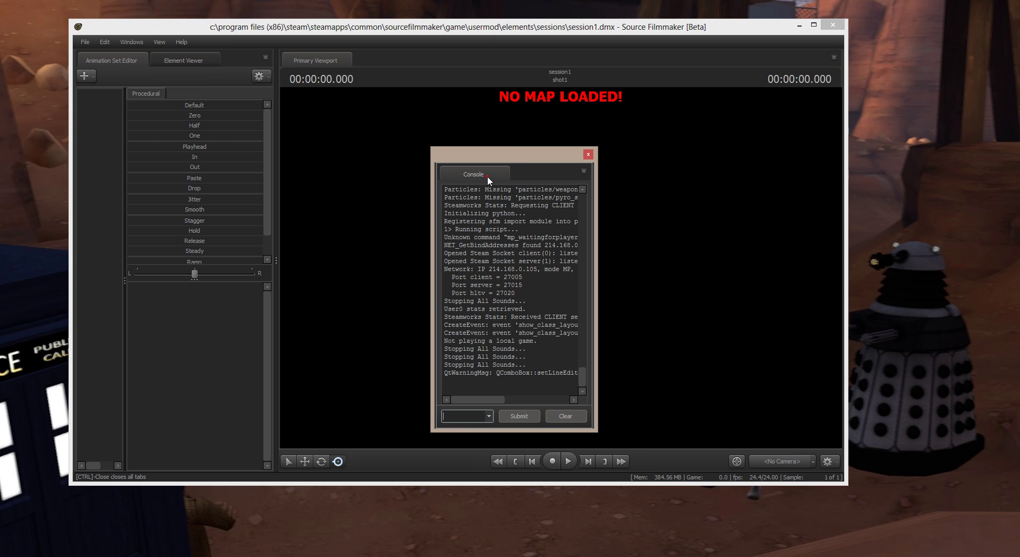
{"action": "left_click_drag", "start_coordinate": [487, 176], "coordinate": [410, 56]}
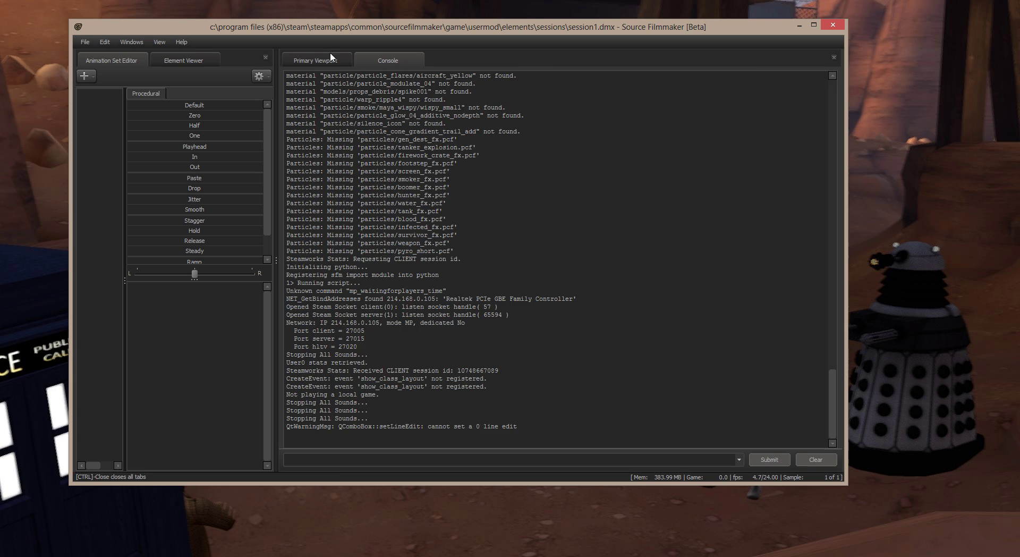
{"action": "left_click", "coordinate": [327, 60]}
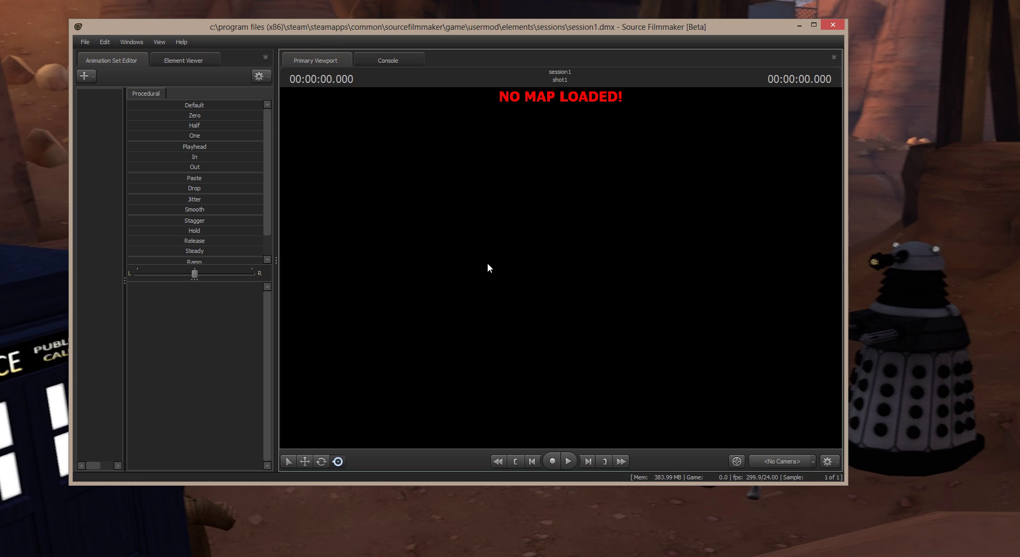
Step: Open the Timeline and dock it beneath the Primary Viewport
{"action": "left_click", "coordinate": [137, 42]}
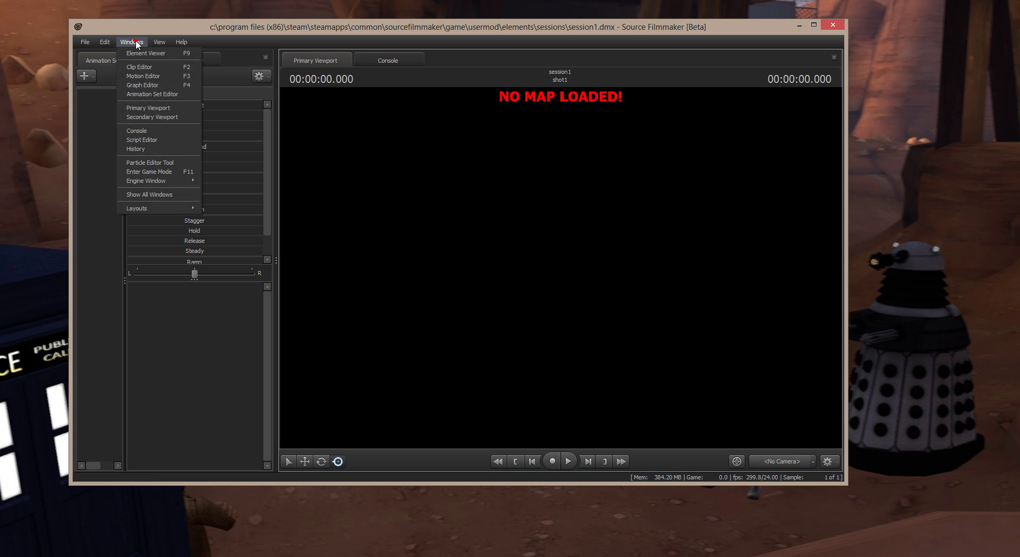
{"action": "left_click", "coordinate": [141, 67]}
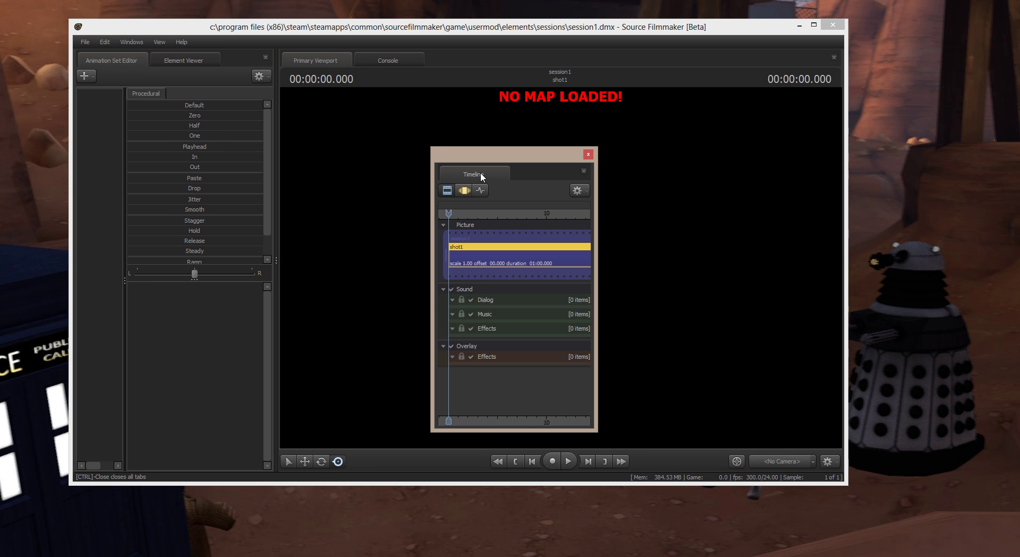
{"action": "left_click_drag", "start_coordinate": [481, 175], "coordinate": [565, 287]}
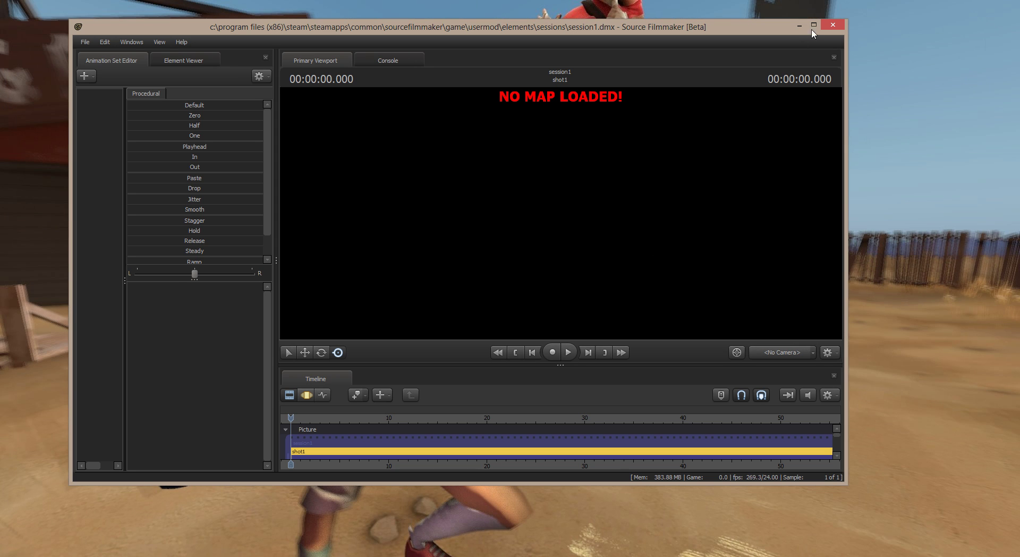
Step: Close the Primary Viewport, Console, Timeline, Animation Set Editor and Element Viewer panels
{"action": "left_click", "coordinate": [834, 57]}
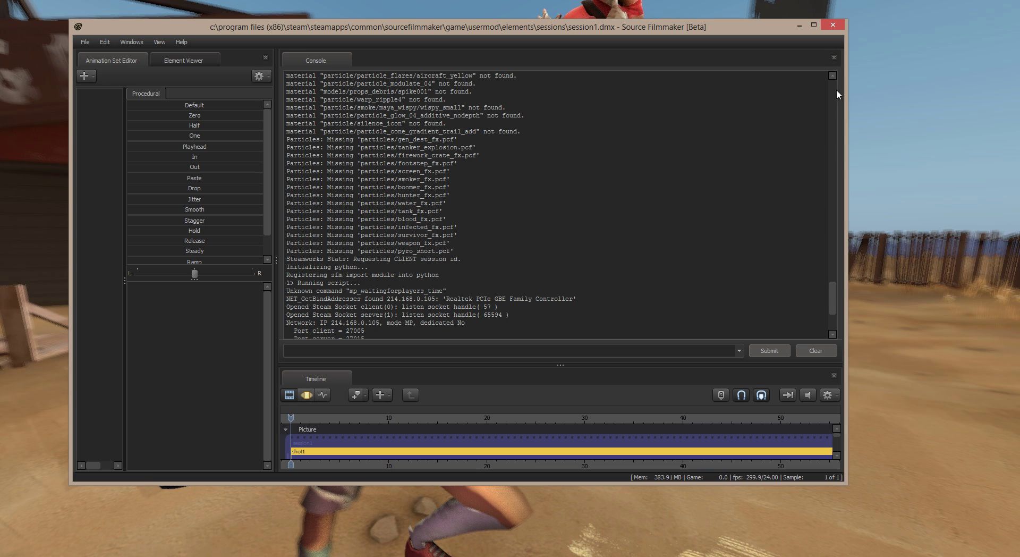
{"action": "left_click", "coordinate": [835, 57]}
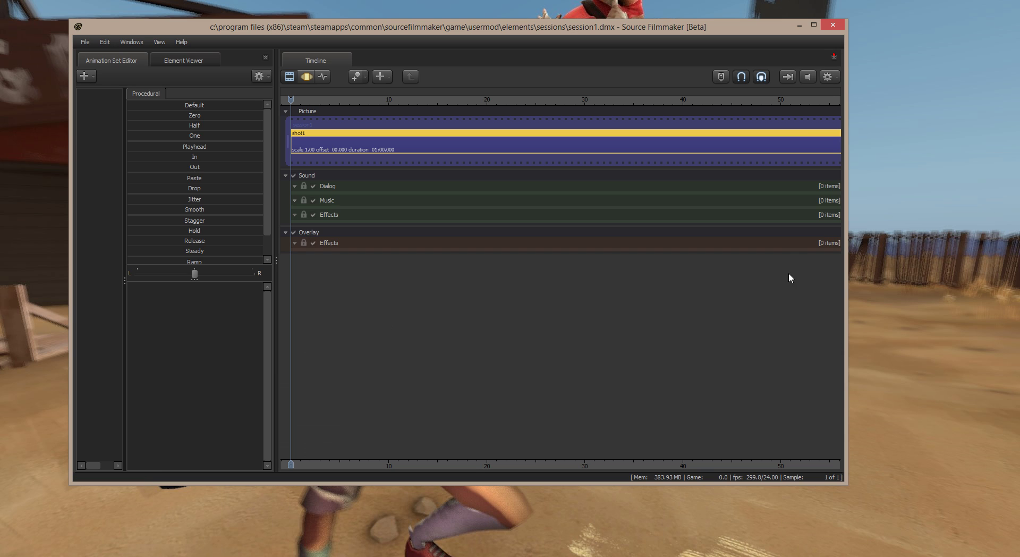
{"action": "left_click", "coordinate": [834, 56]}
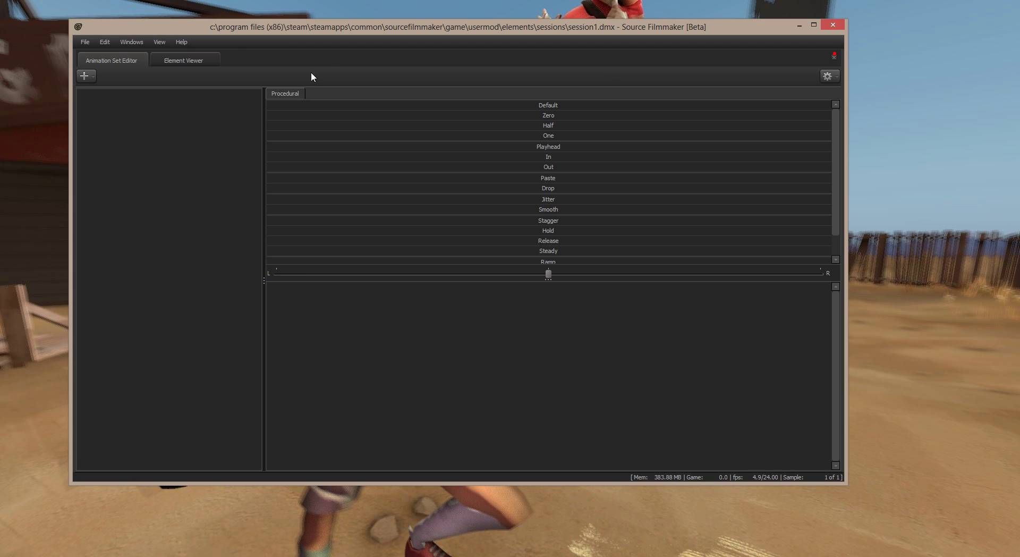
{"action": "left_click", "coordinate": [833, 57]}
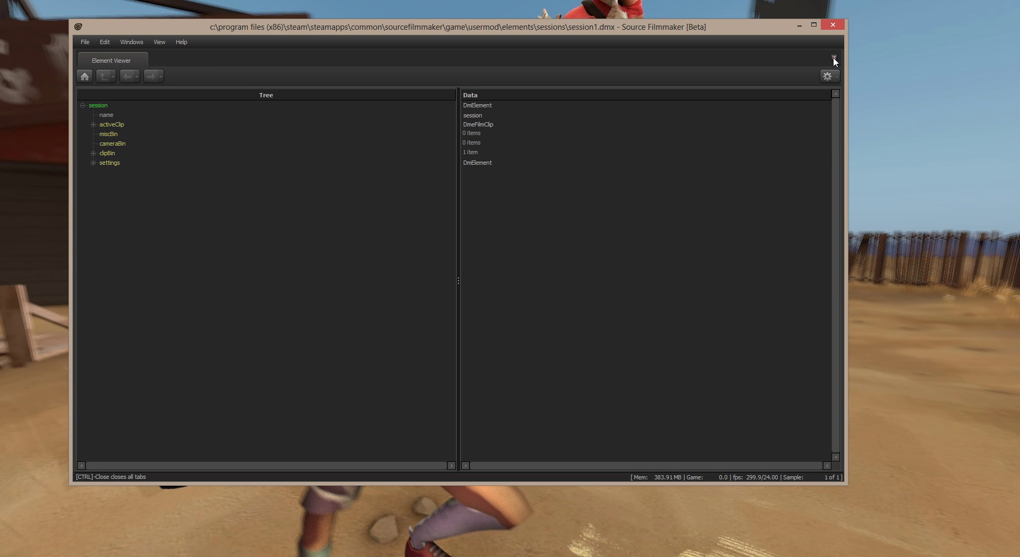
{"action": "left_click", "coordinate": [834, 57]}
Step: Return to the default layout via Windows > Layouts
{"action": "left_click", "coordinate": [133, 43]}
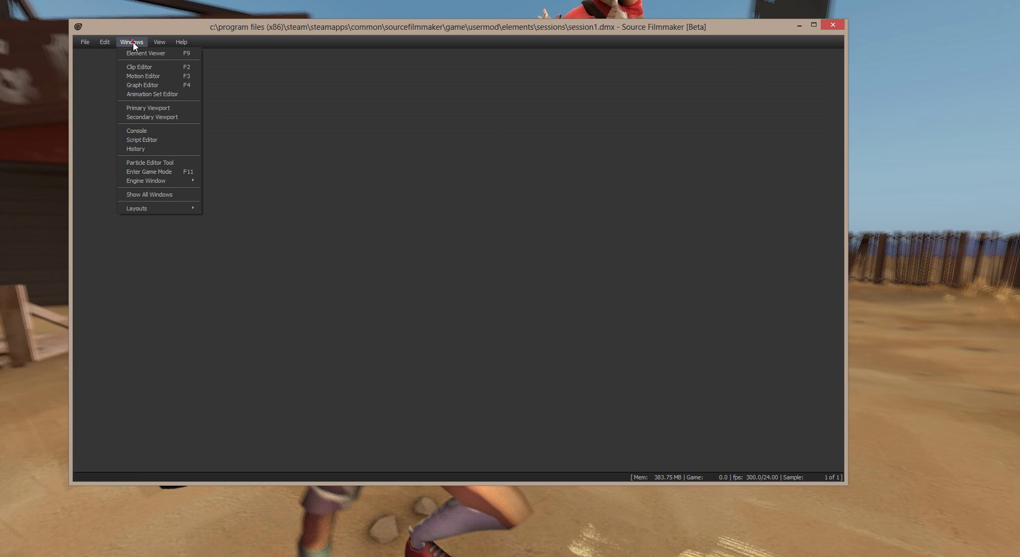
{"action": "mouse_move", "coordinate": [144, 210]}
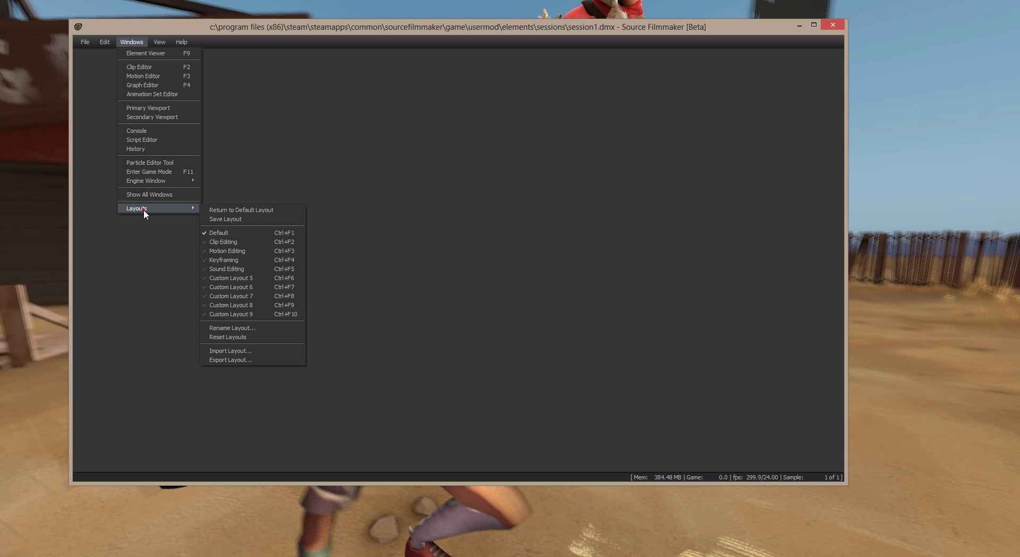
{"action": "left_click", "coordinate": [239, 210]}
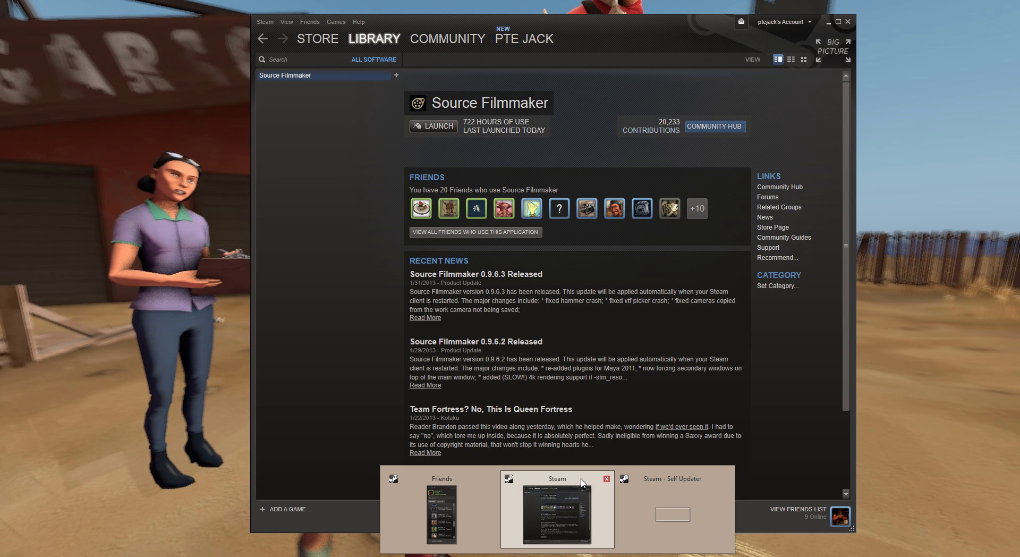
Step: In the Steam Library, view Source Filmmaker's Local Files properties, then close the dialog
{"action": "left_click", "coordinate": [583, 482]}
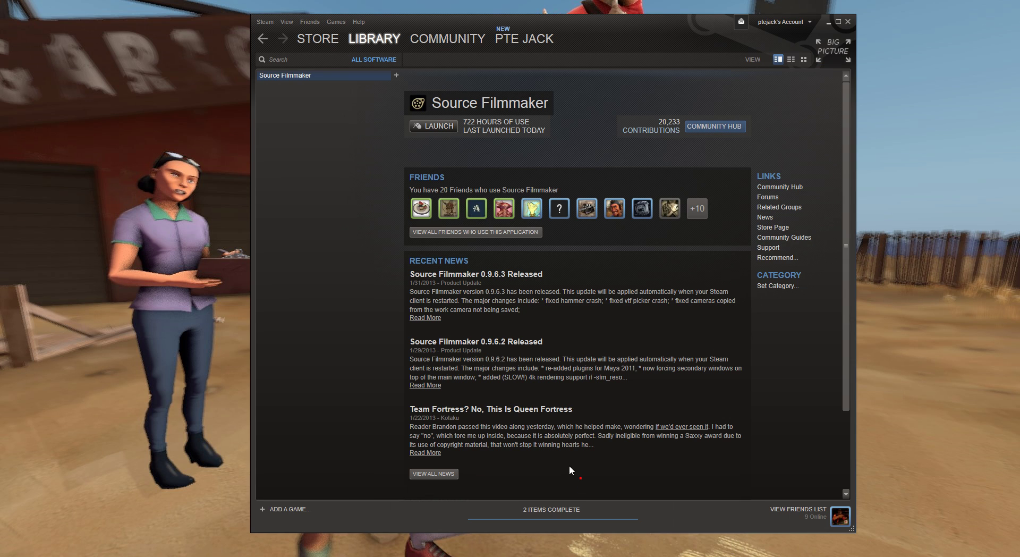
{"action": "left_click", "coordinate": [375, 40]}
{"action": "left_click", "coordinate": [377, 60]}
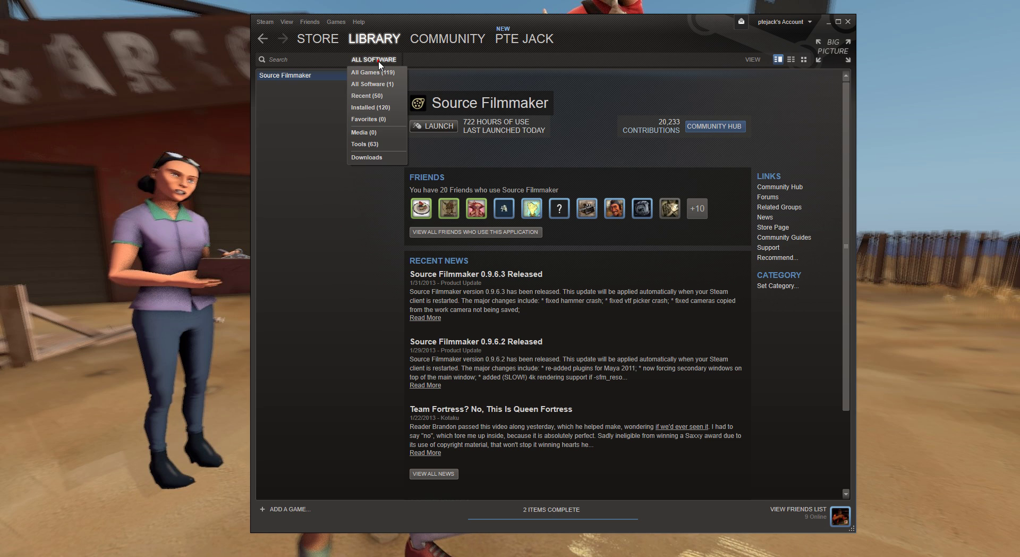
{"action": "right_click", "coordinate": [287, 77]}
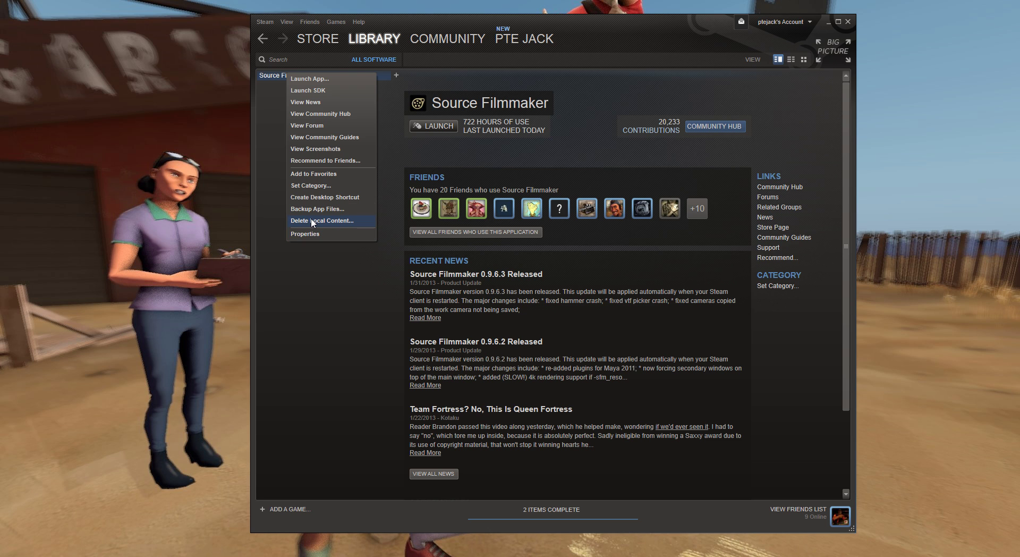
{"action": "left_click", "coordinate": [311, 235]}
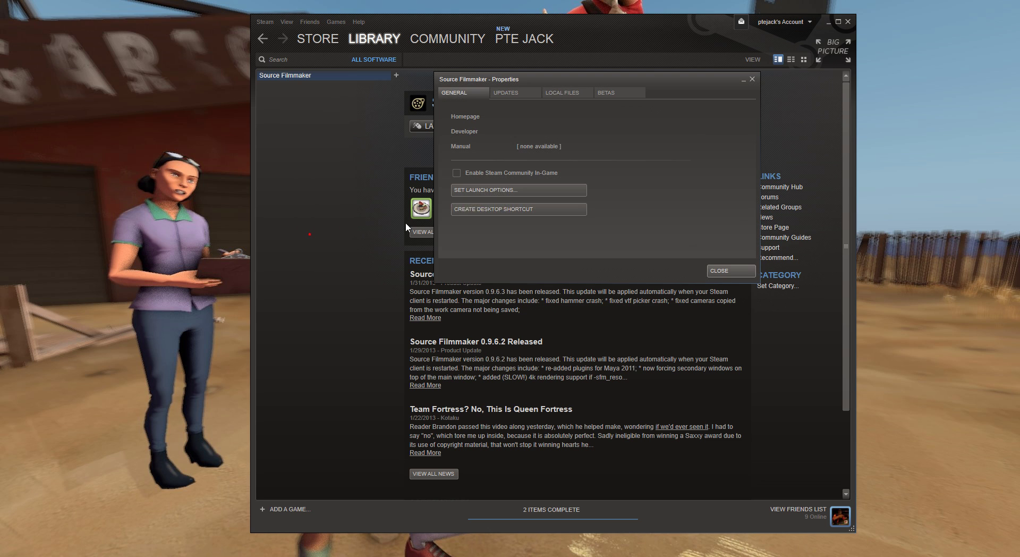
{"action": "left_click", "coordinate": [562, 92]}
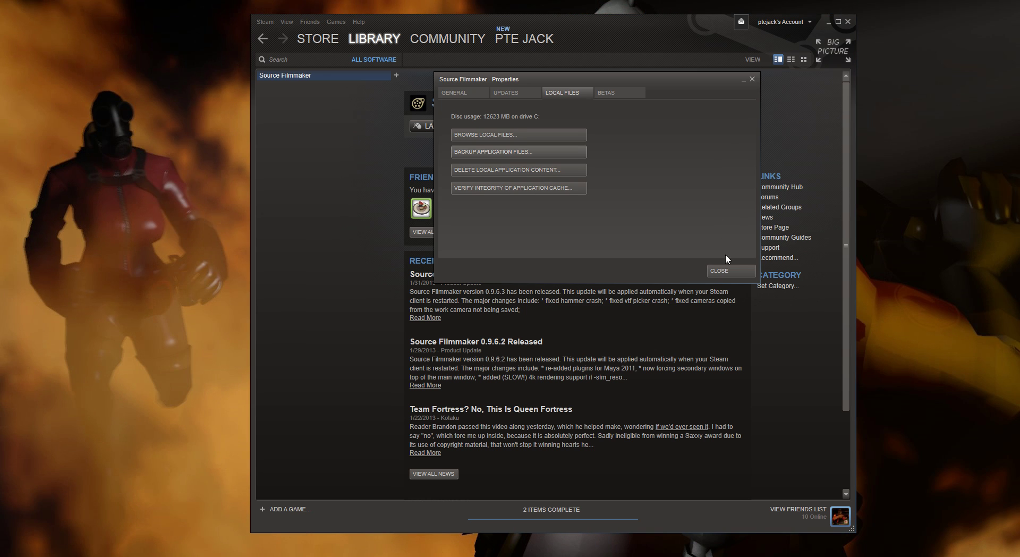
{"action": "left_click", "coordinate": [740, 270]}
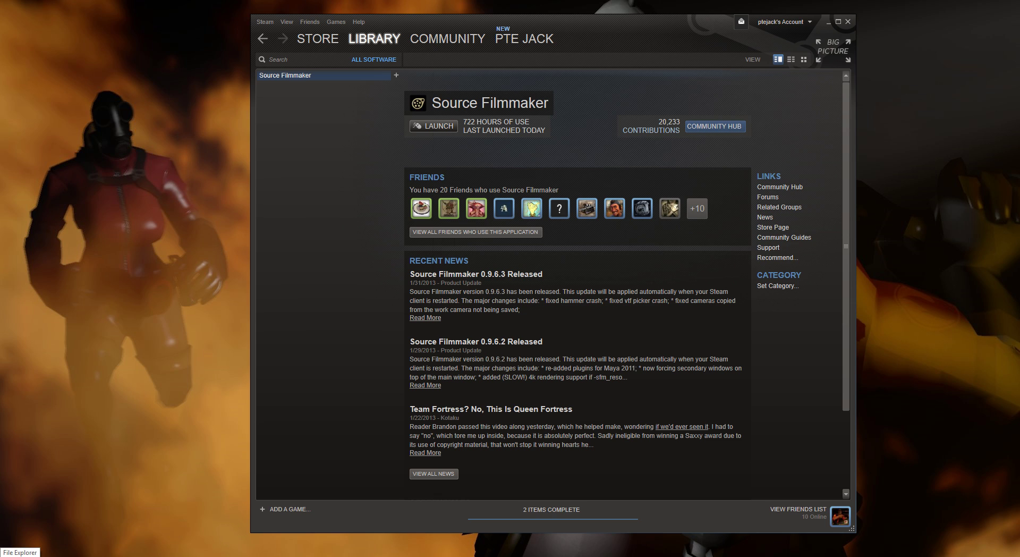
{"action": "right_click", "coordinate": [20, 556]}
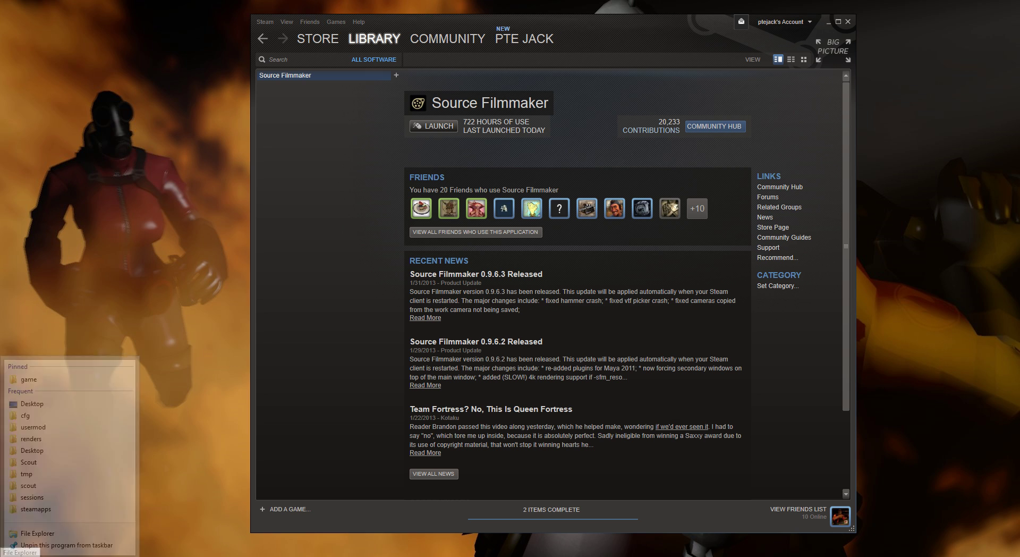
{"action": "left_click", "coordinate": [33, 421]}
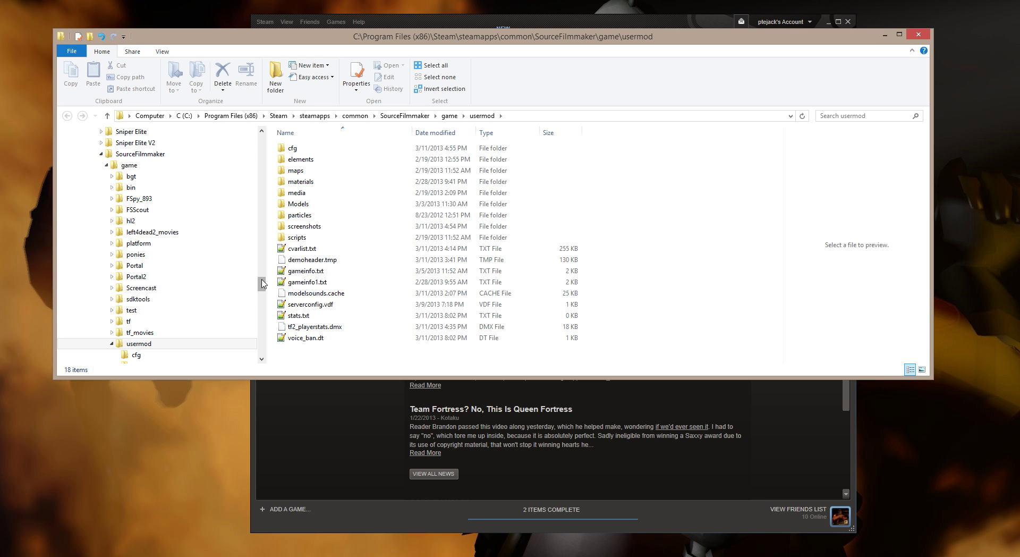
{"action": "left_click_drag", "start_coordinate": [261, 278], "coordinate": [262, 290]}
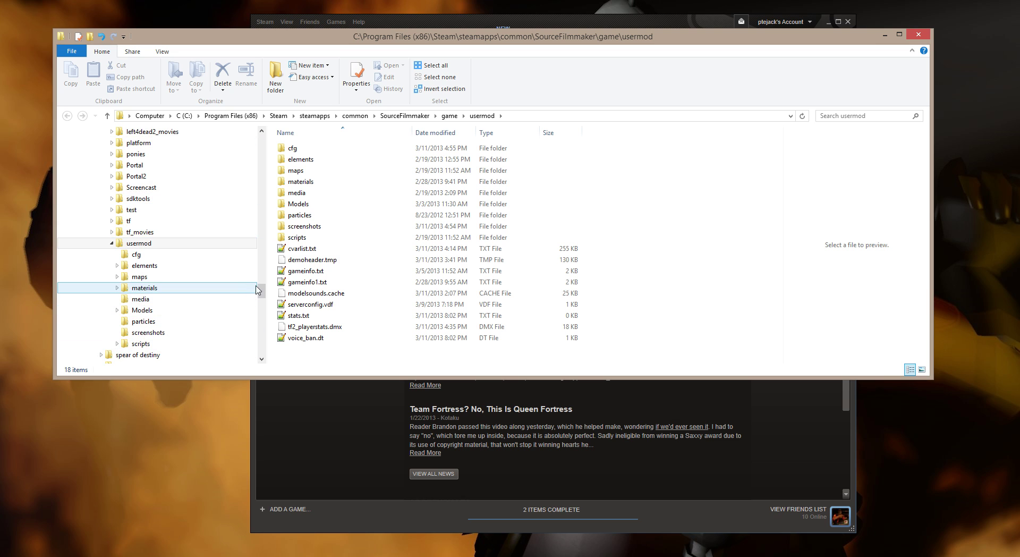
{"action": "left_click_drag", "start_coordinate": [262, 292], "coordinate": [262, 286]}
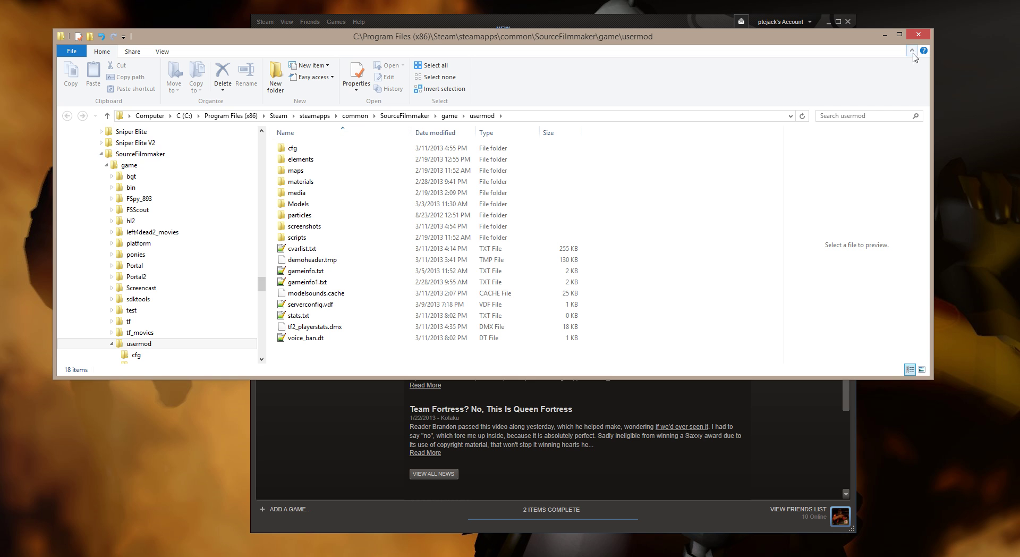
Step: Close the usermod folder window and load the Steam store front page
{"action": "left_click", "coordinate": [916, 37]}
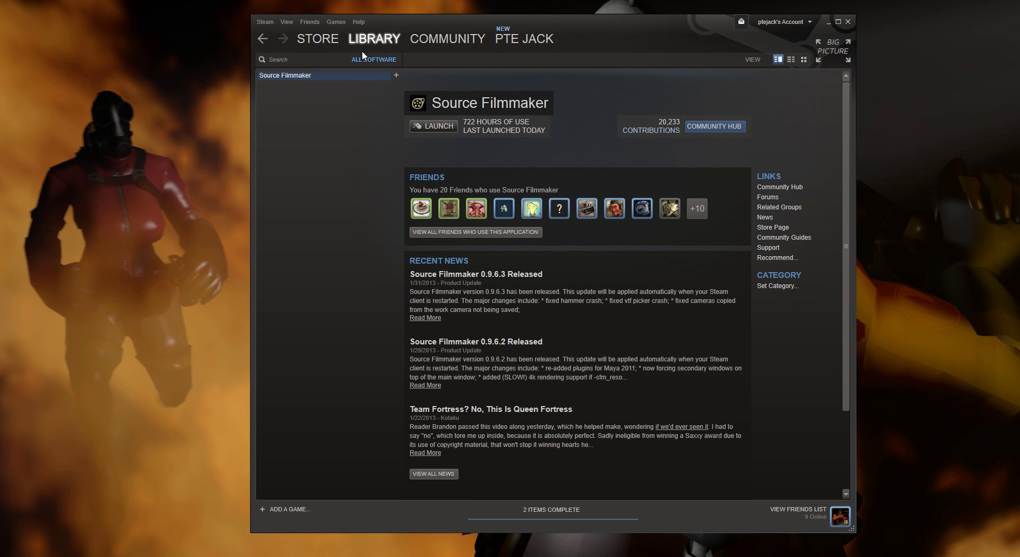
{"action": "left_click", "coordinate": [317, 38]}
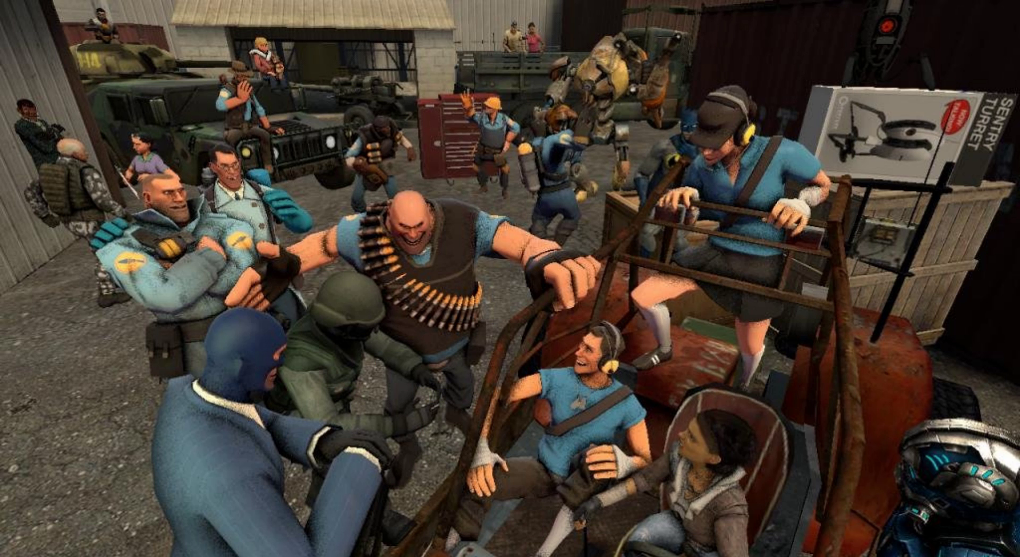
{"action": "mouse_move", "coordinate": [550, 552]}
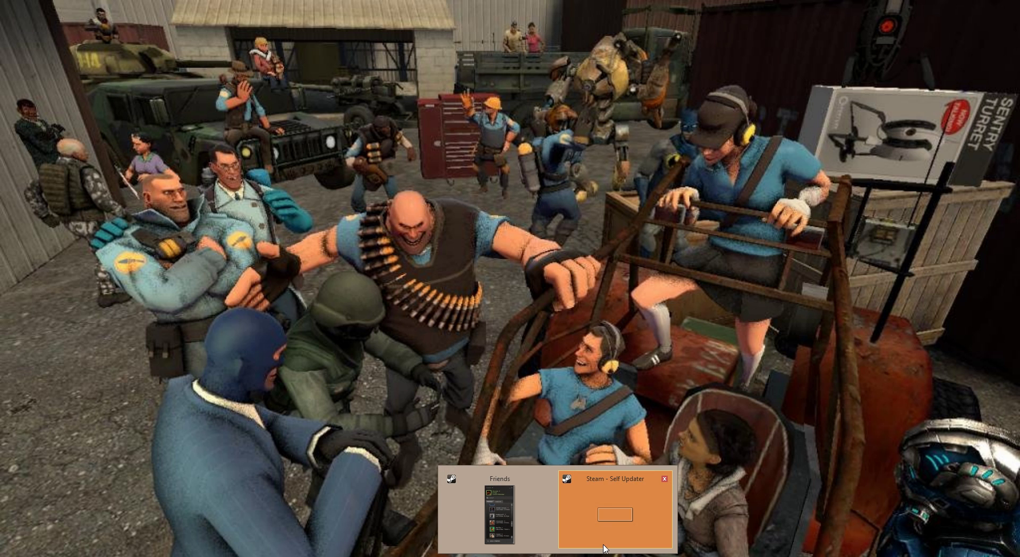